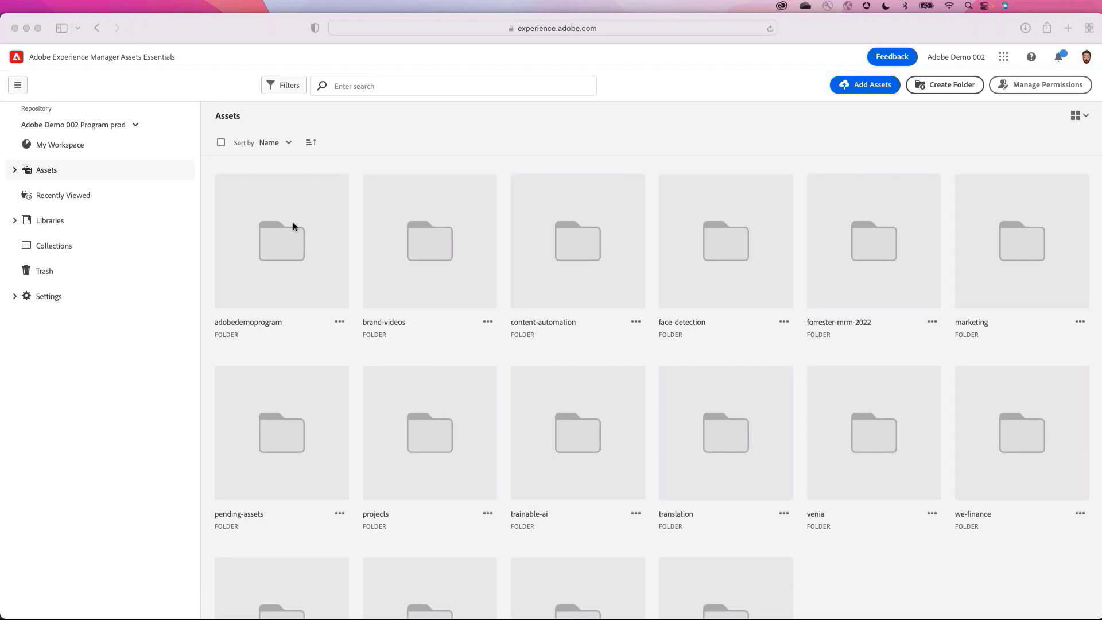
# Step: Choose the desktop Summer Campaign folder through Add Assets > Browse files
pyautogui.click(843, 102)
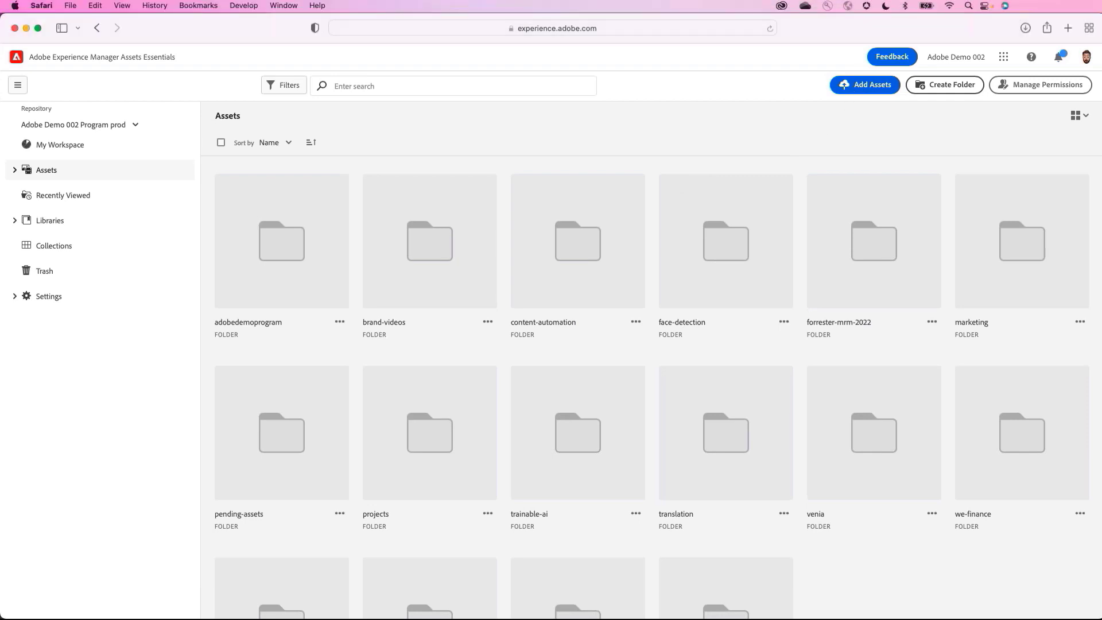
pyautogui.click(861, 85)
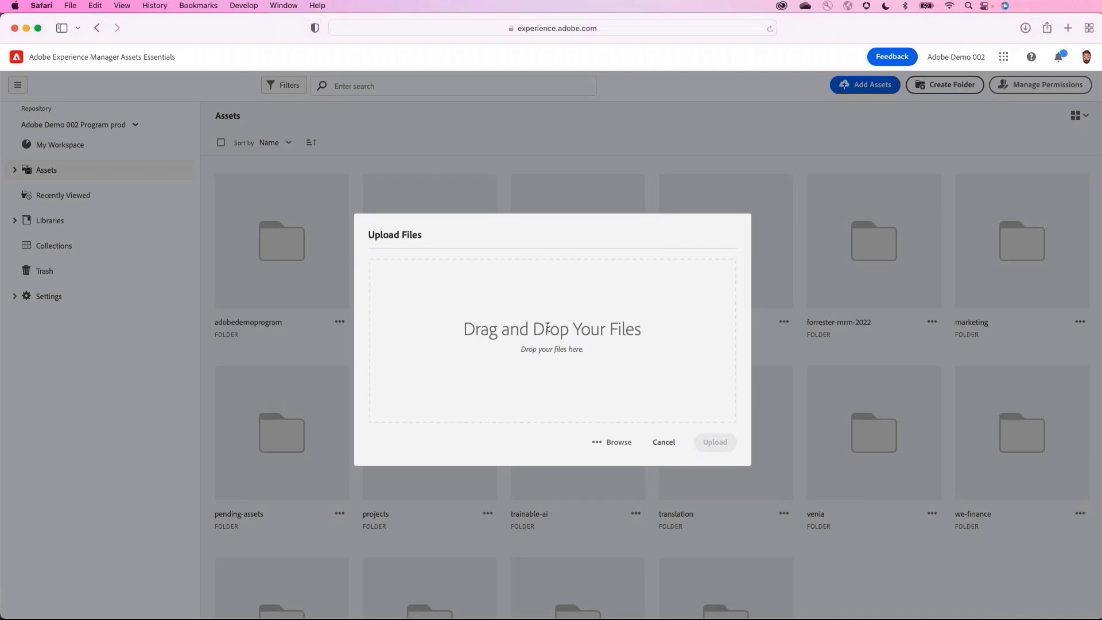
pyautogui.click(618, 443)
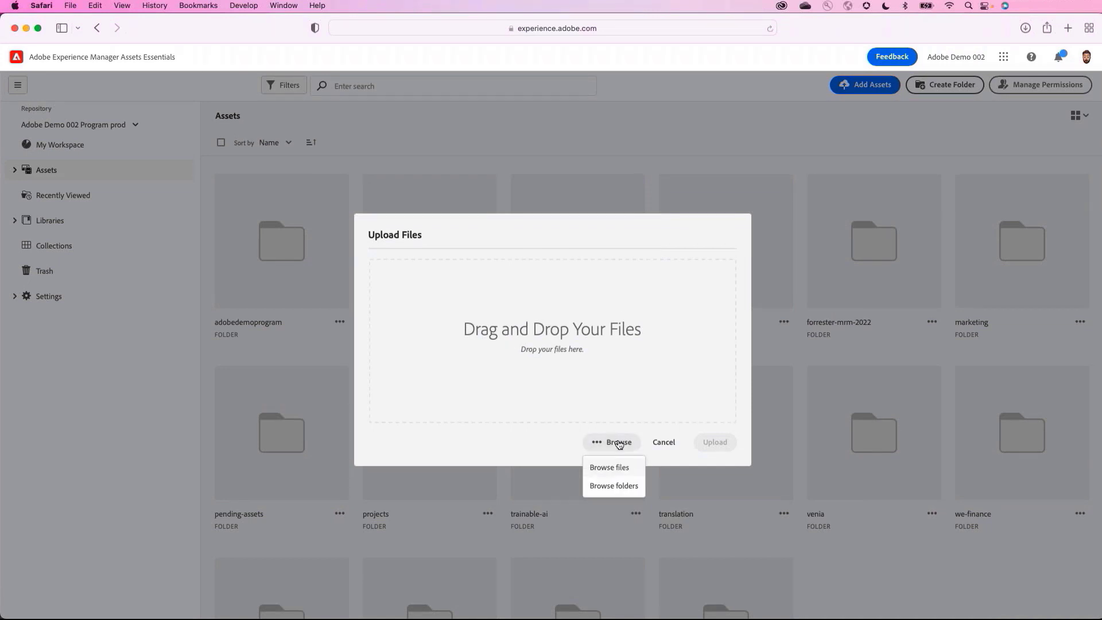
pyautogui.click(616, 471)
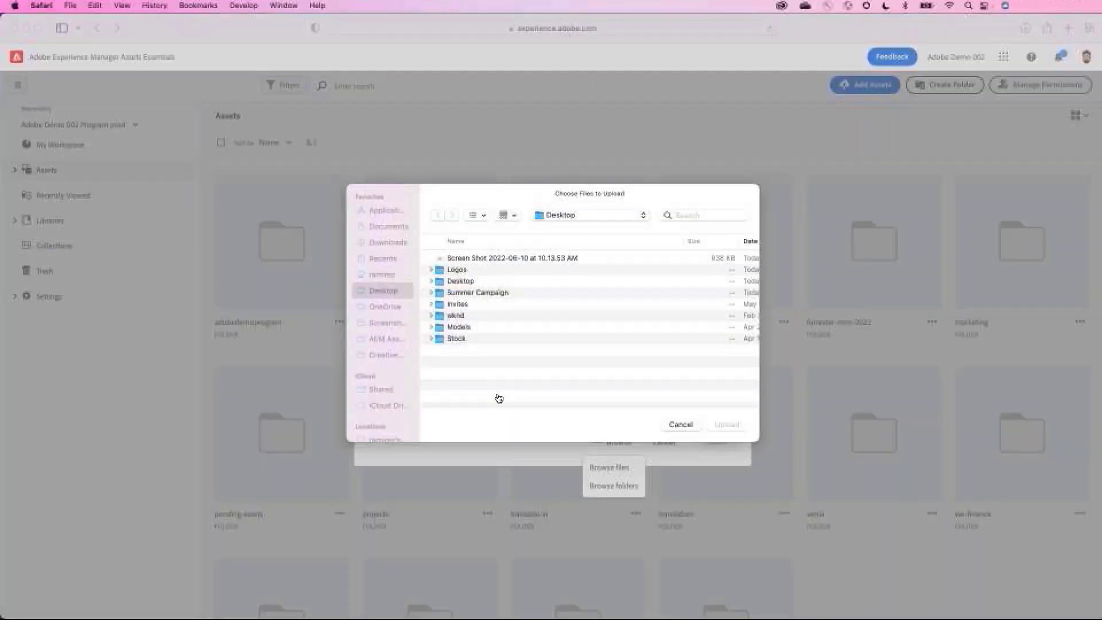
pyautogui.click(459, 296)
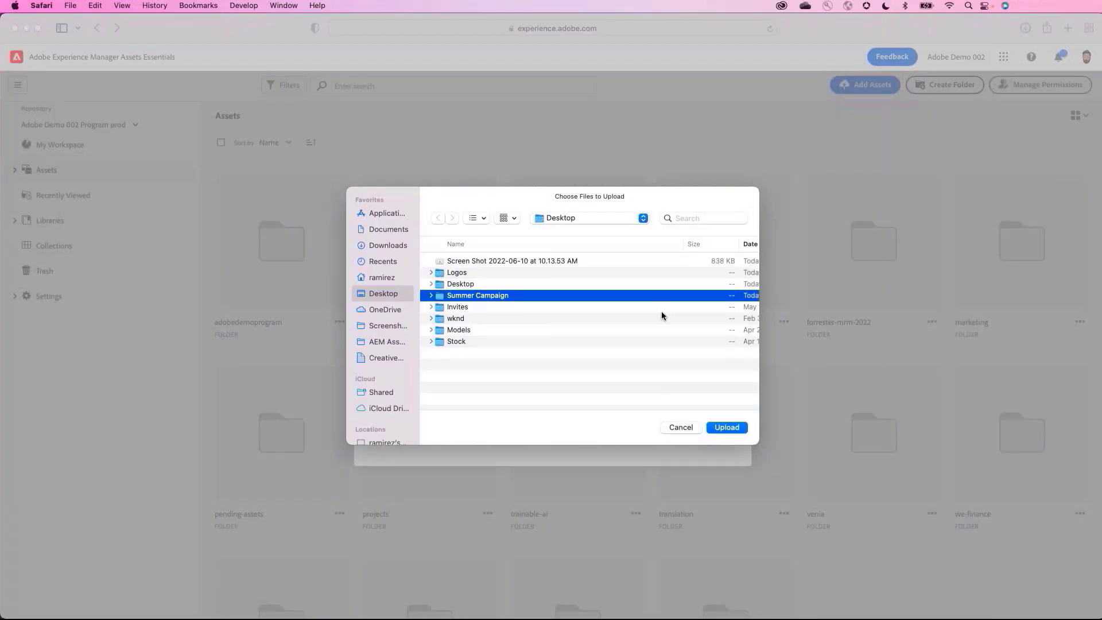
pyautogui.click(727, 429)
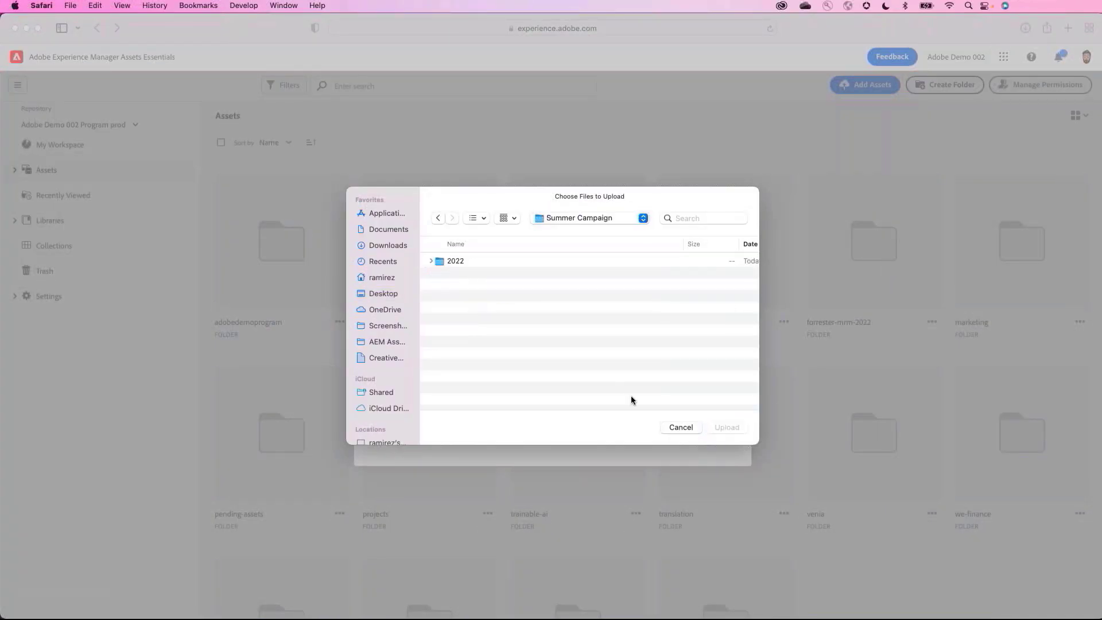
pyautogui.click(439, 219)
pyautogui.press('Return')
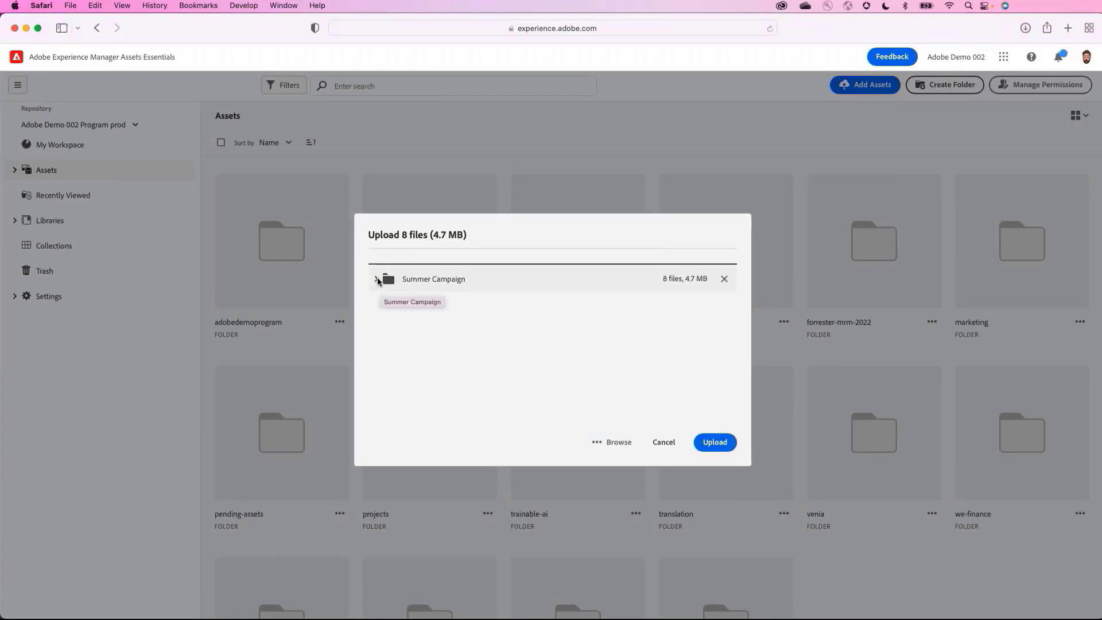
# Step: Expand Summer Campaign/2022/Surfing to check its eight images, then start the upload
pyautogui.click(376, 280)
pyautogui.click(391, 305)
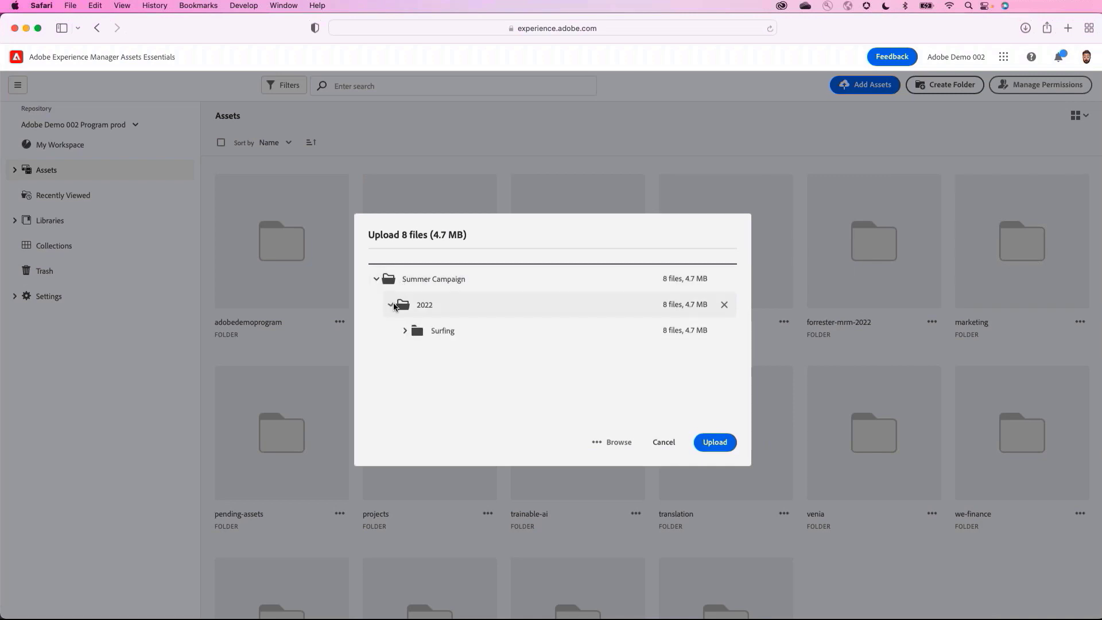
pyautogui.click(404, 331)
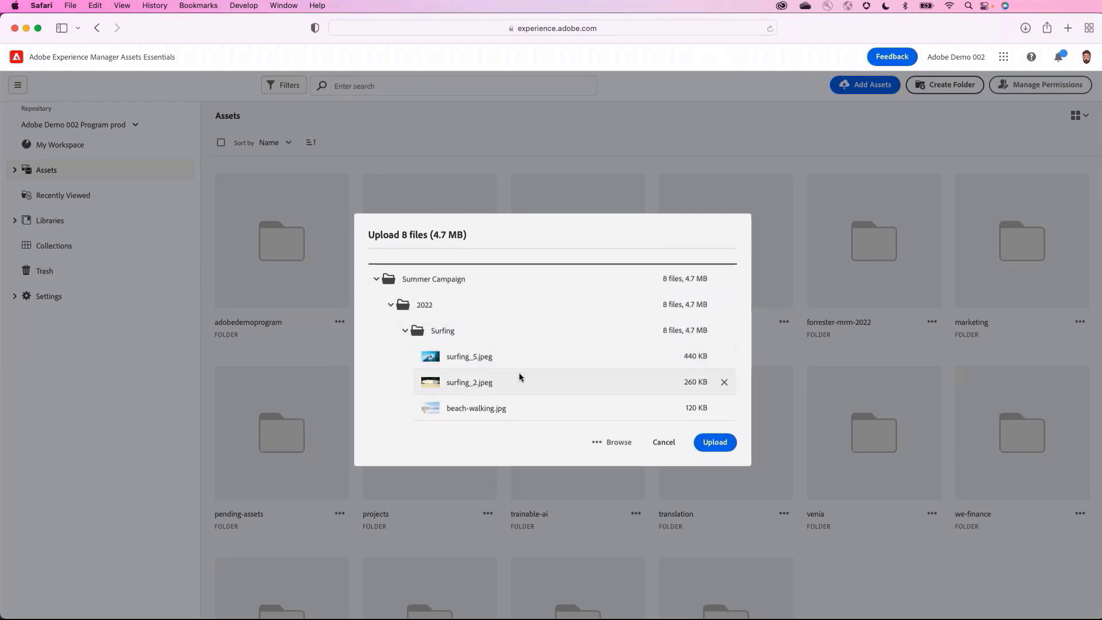
pyautogui.scroll(-3, 520, 373)
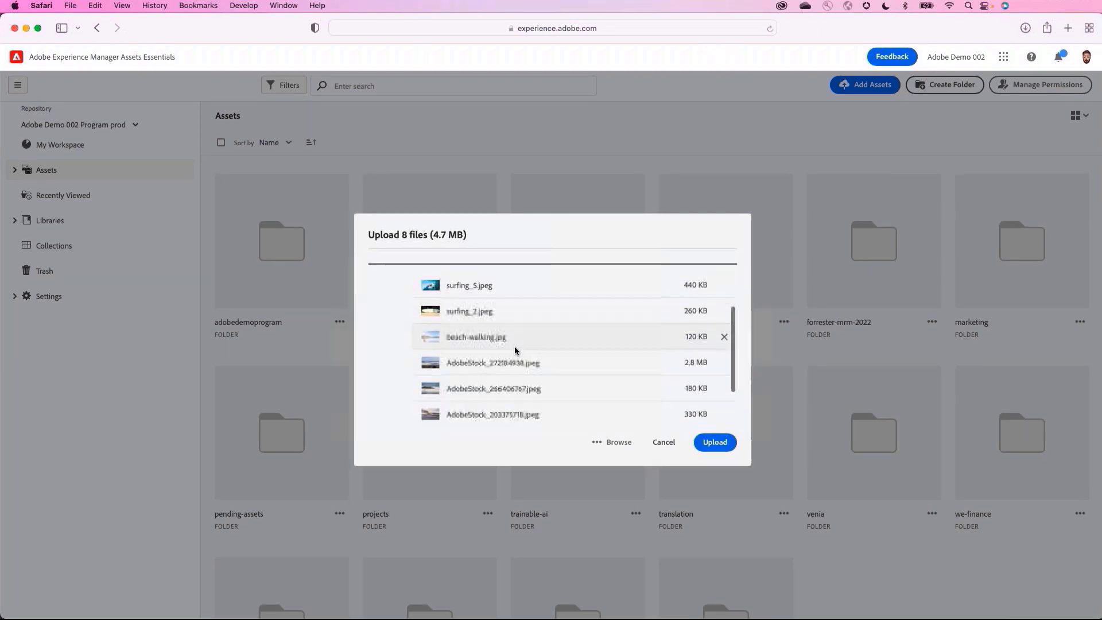
pyautogui.scroll(-2, 517, 345)
pyautogui.scroll(5, 564, 331)
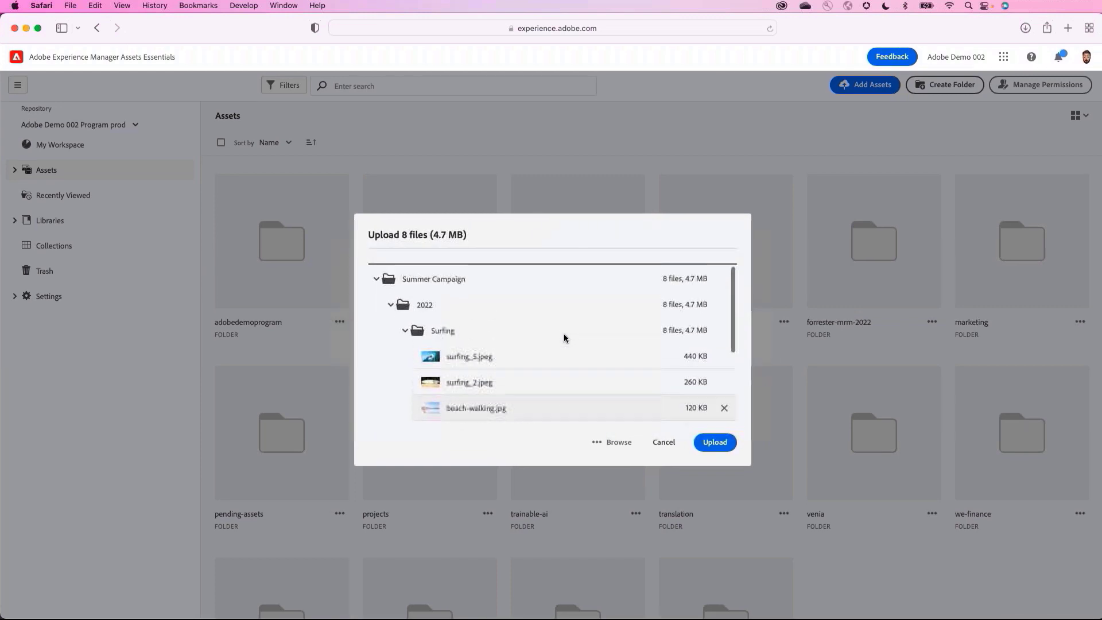
pyautogui.click(714, 441)
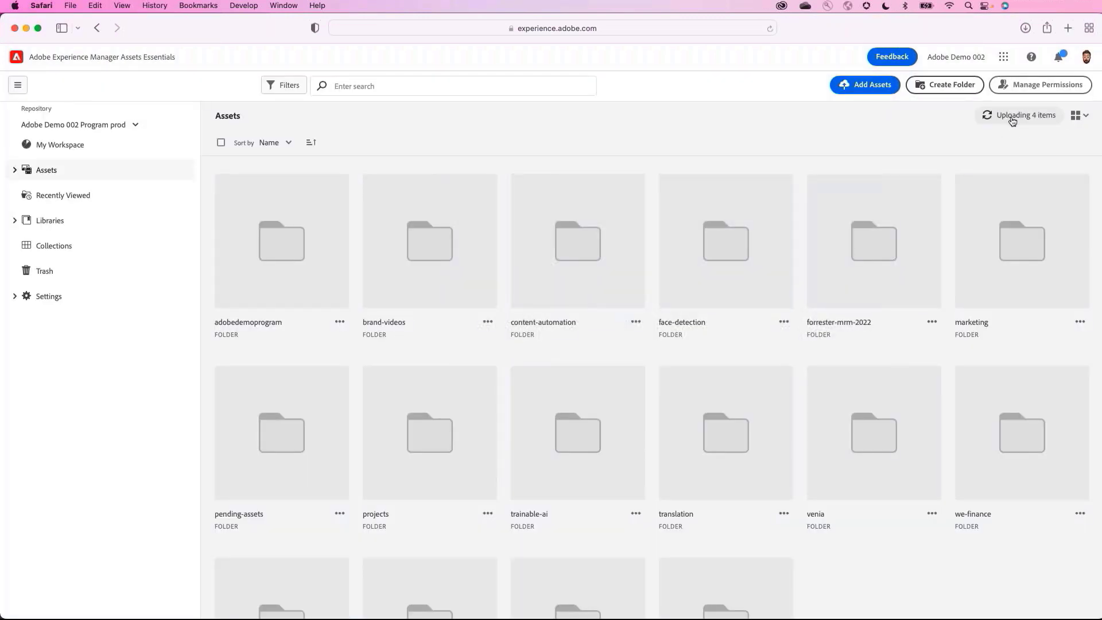
pyautogui.click(1013, 117)
# Step: Resubmit the four duplicate-name failures, including beach-walking.jpg, using the bulk ••• menu
pyautogui.moveTo(948, 246)
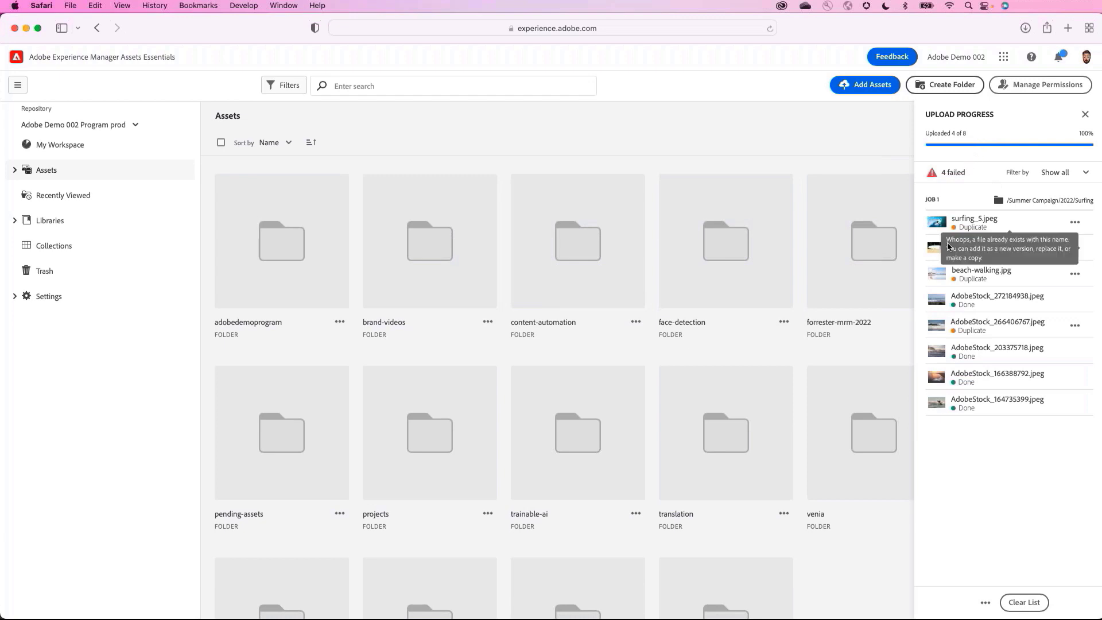
pyautogui.moveTo(991, 340)
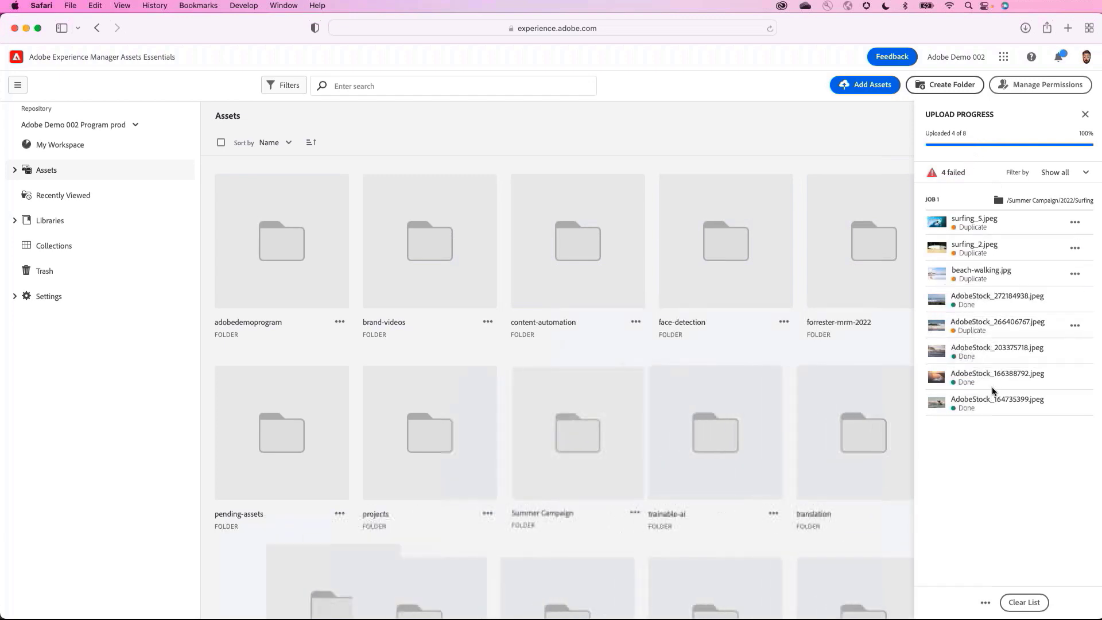
pyautogui.moveTo(988, 277)
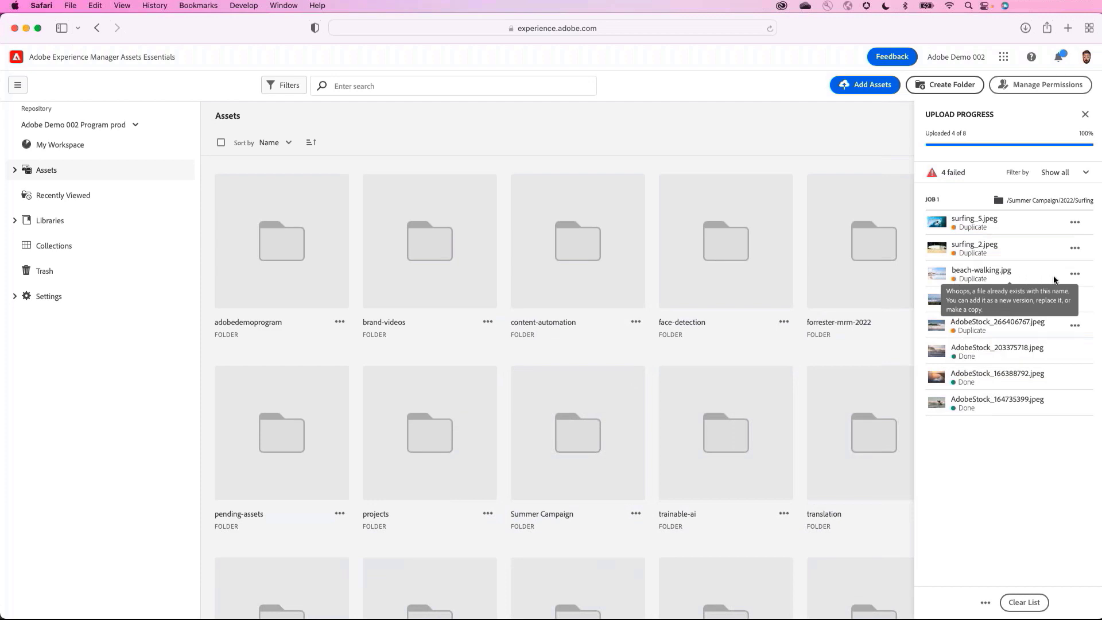
pyautogui.click(1076, 275)
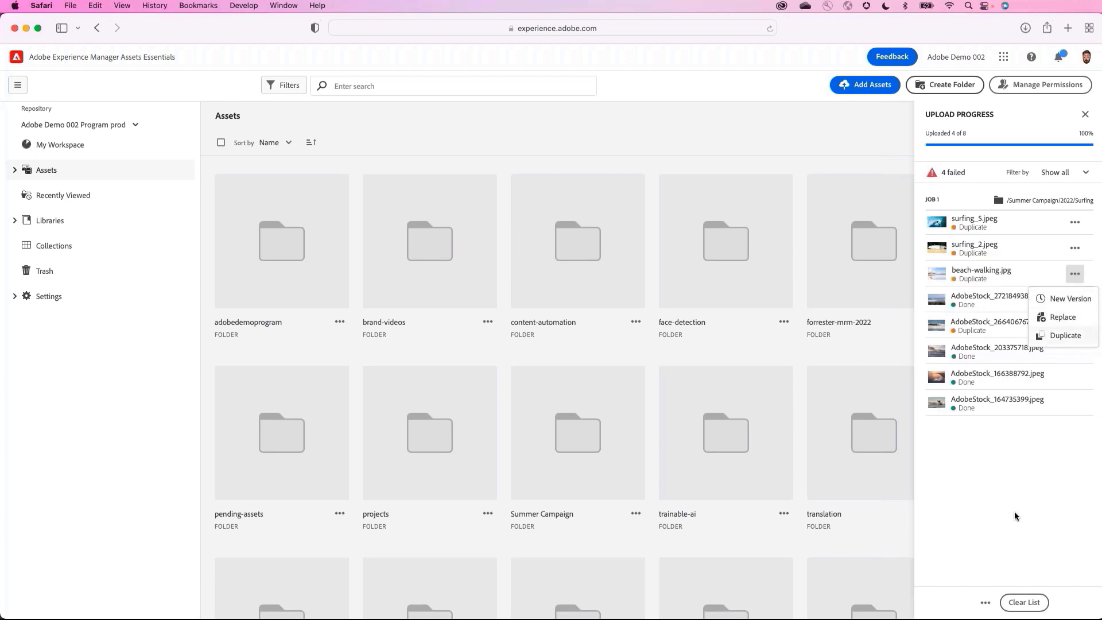
pyautogui.click(985, 602)
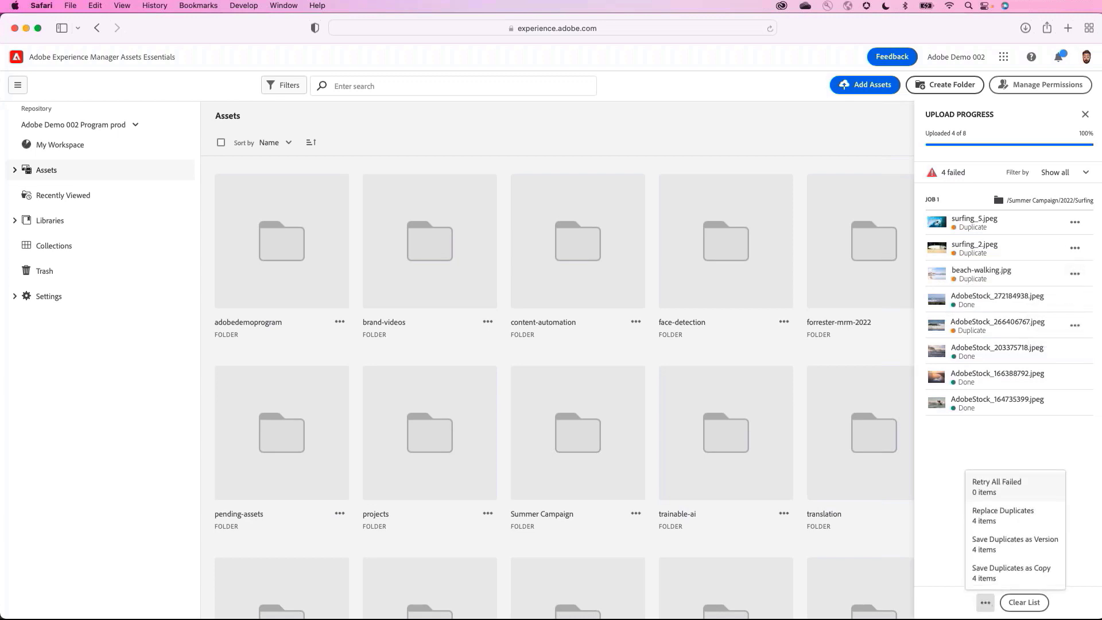
pyautogui.click(994, 528)
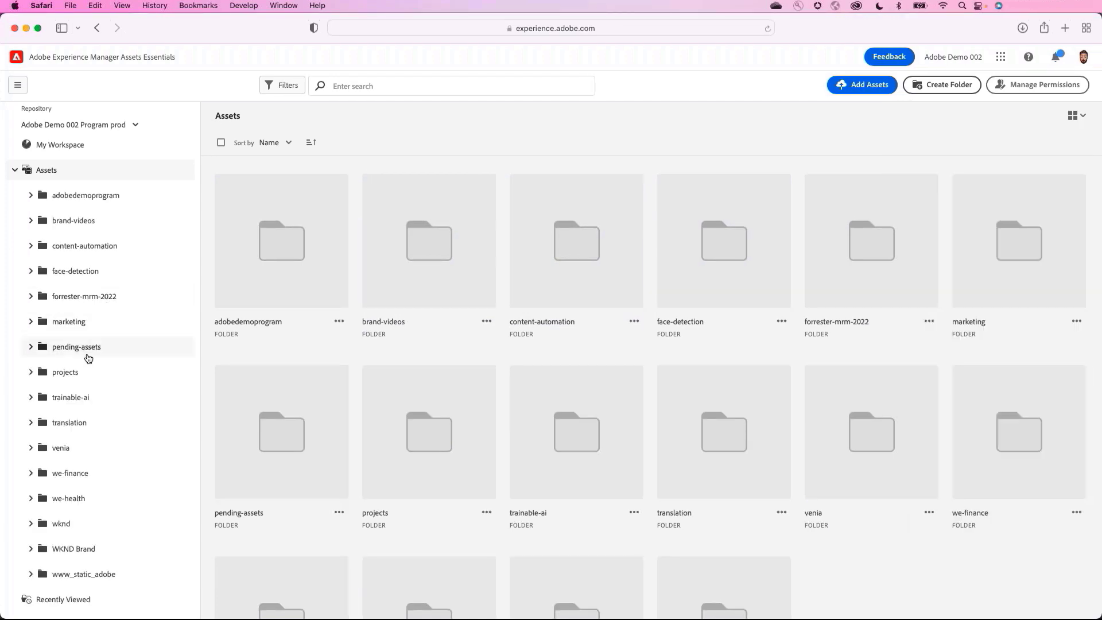
pyautogui.scroll(-3, 87, 356)
# Step: Switch the assets to List View, then back to Grid View
pyautogui.scroll(3, 88, 352)
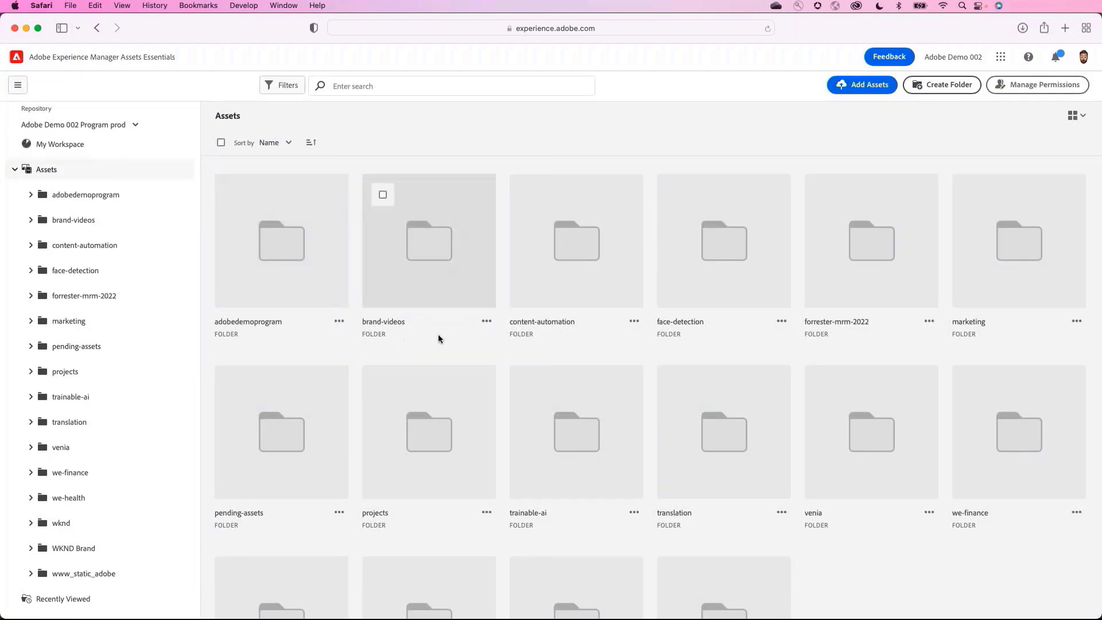
pyautogui.click(1082, 121)
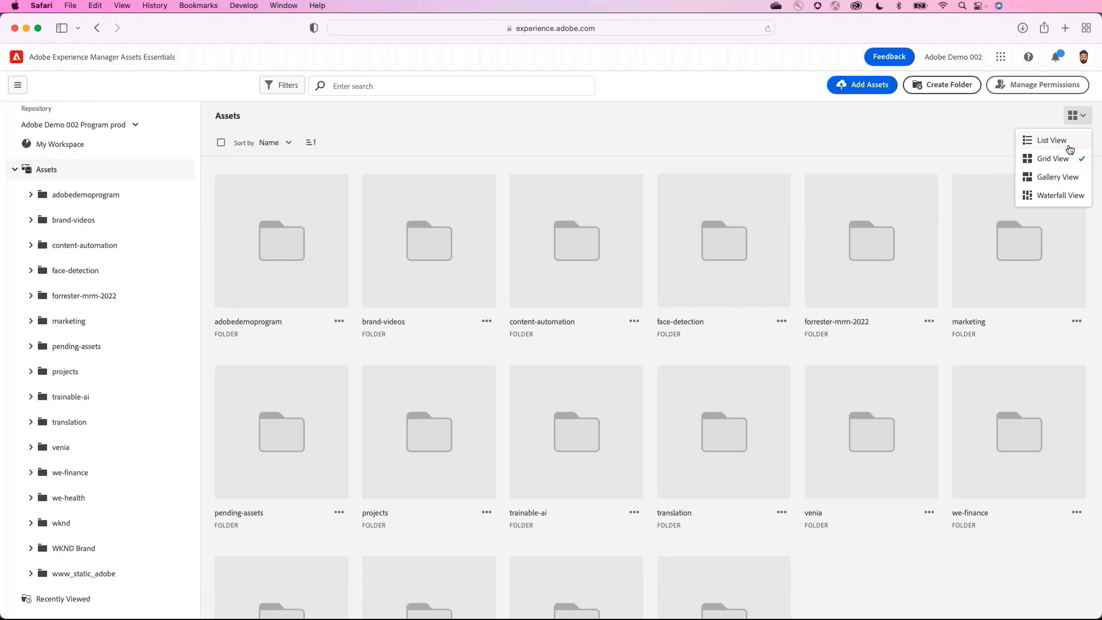
pyautogui.click(1059, 142)
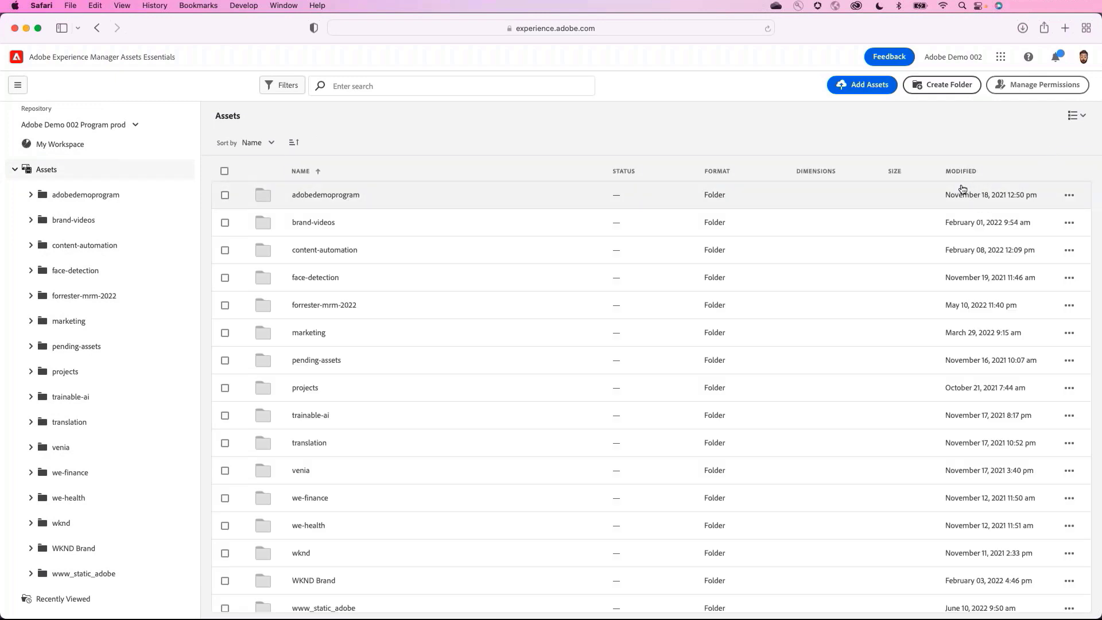
pyautogui.click(1076, 117)
pyautogui.click(1055, 159)
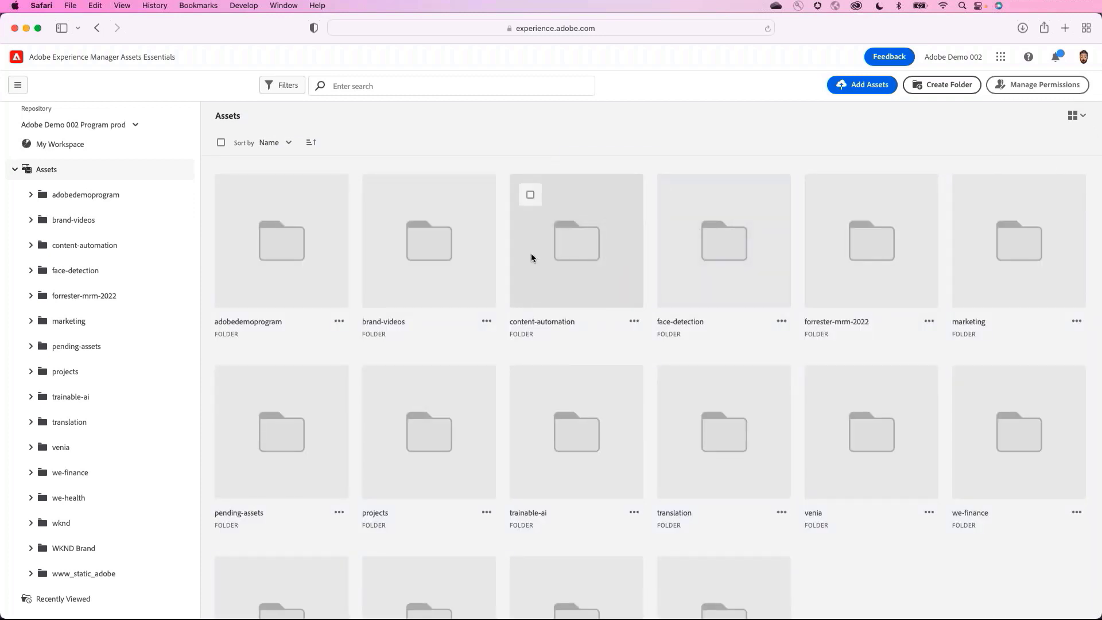
# Step: Sort the assets by Size and reverse the sort direction
pyautogui.click(285, 143)
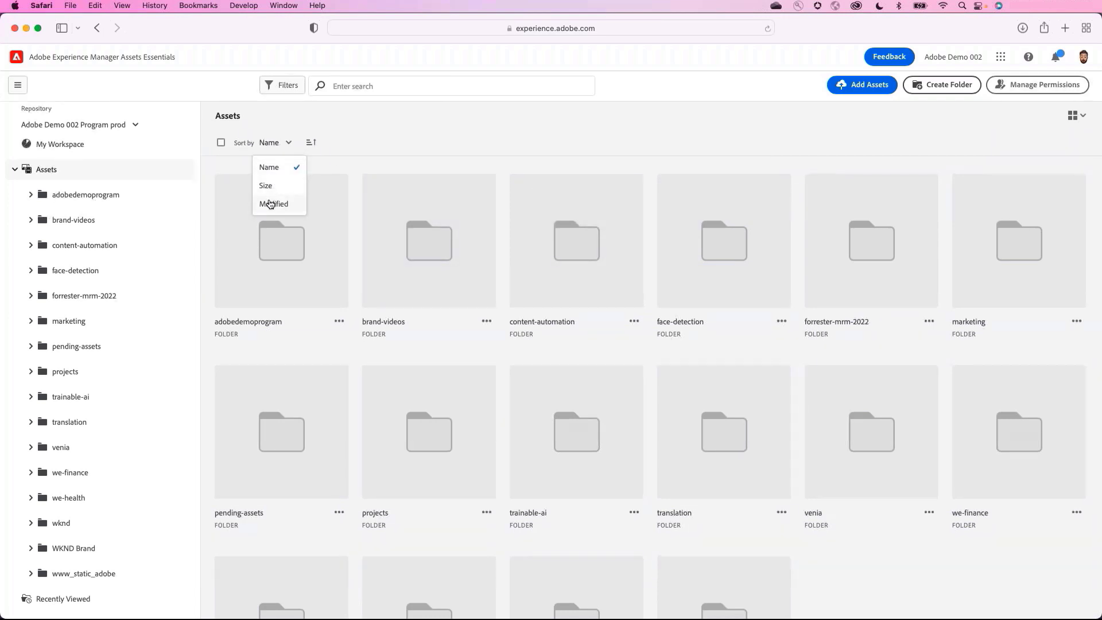
pyautogui.click(267, 186)
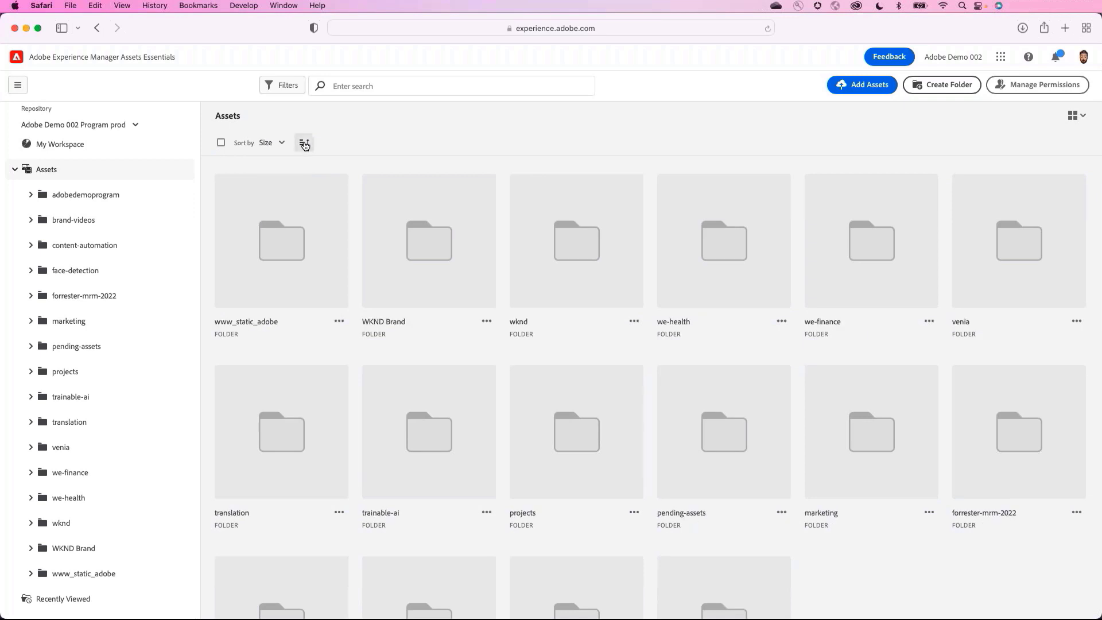
pyautogui.click(304, 143)
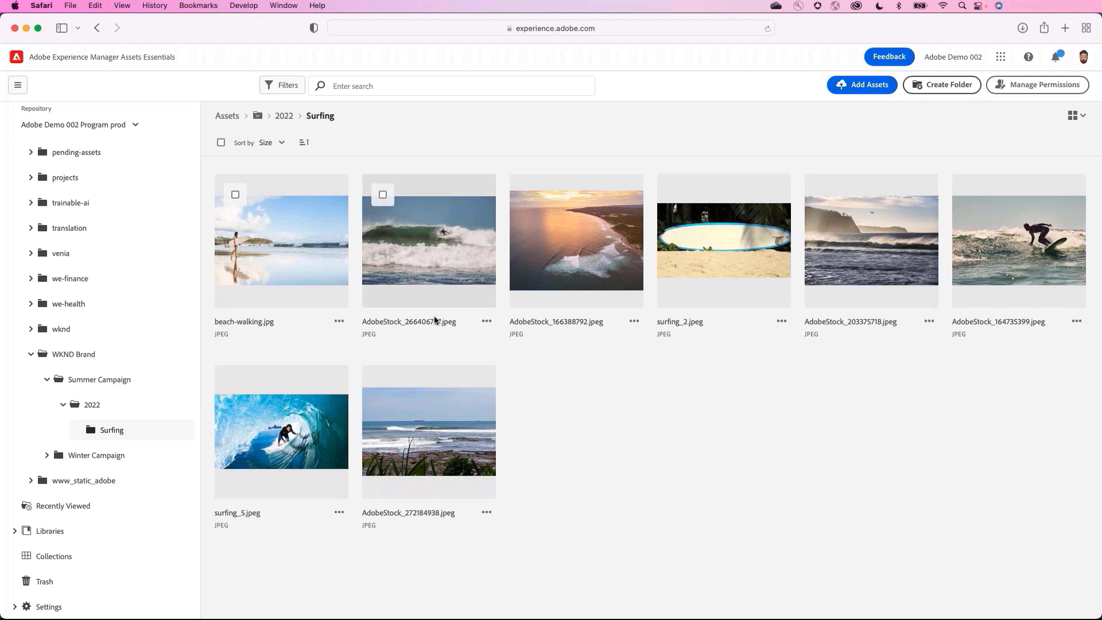
# Step: Open beach-walking.jpg and review its Tags, Basic, Advanced and Workfront information tabs
pyautogui.click(302, 246)
pyautogui.click(973, 144)
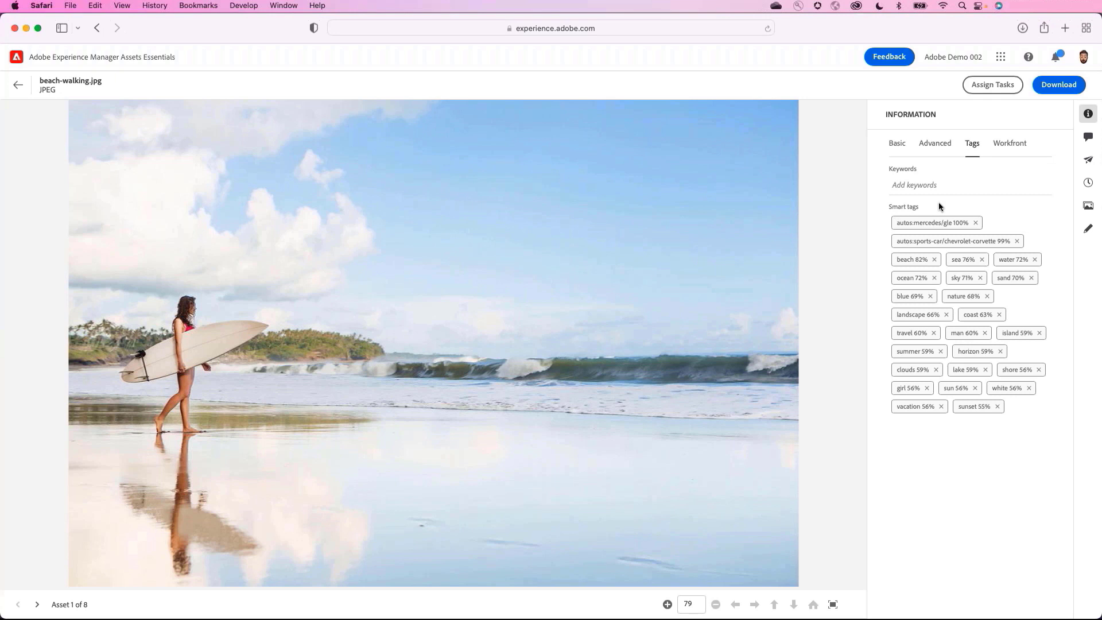
pyautogui.click(898, 144)
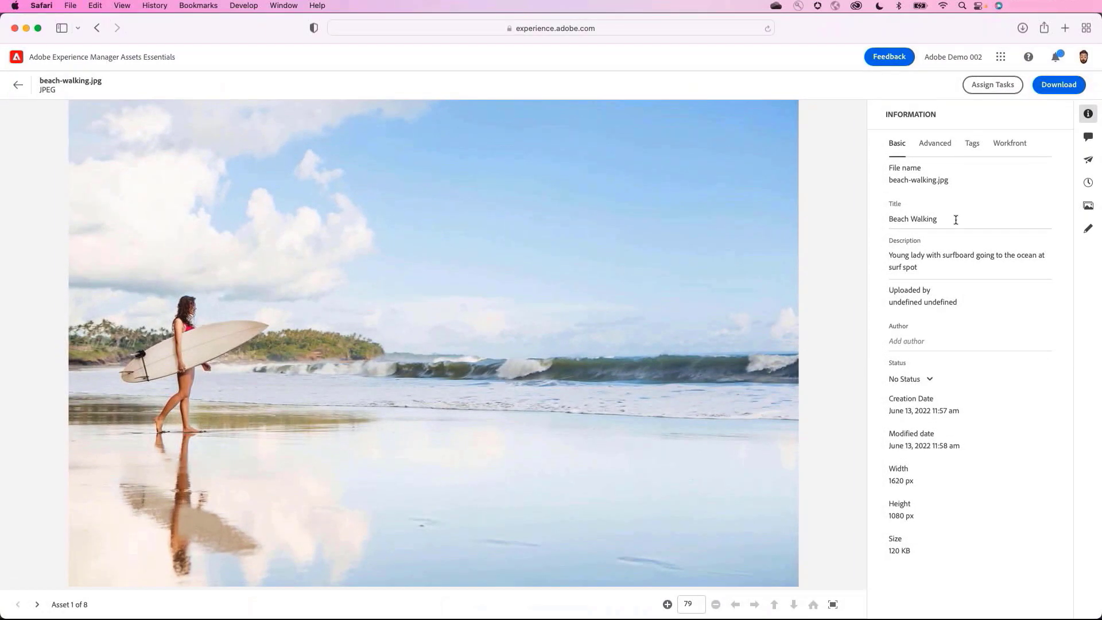
pyautogui.click(934, 145)
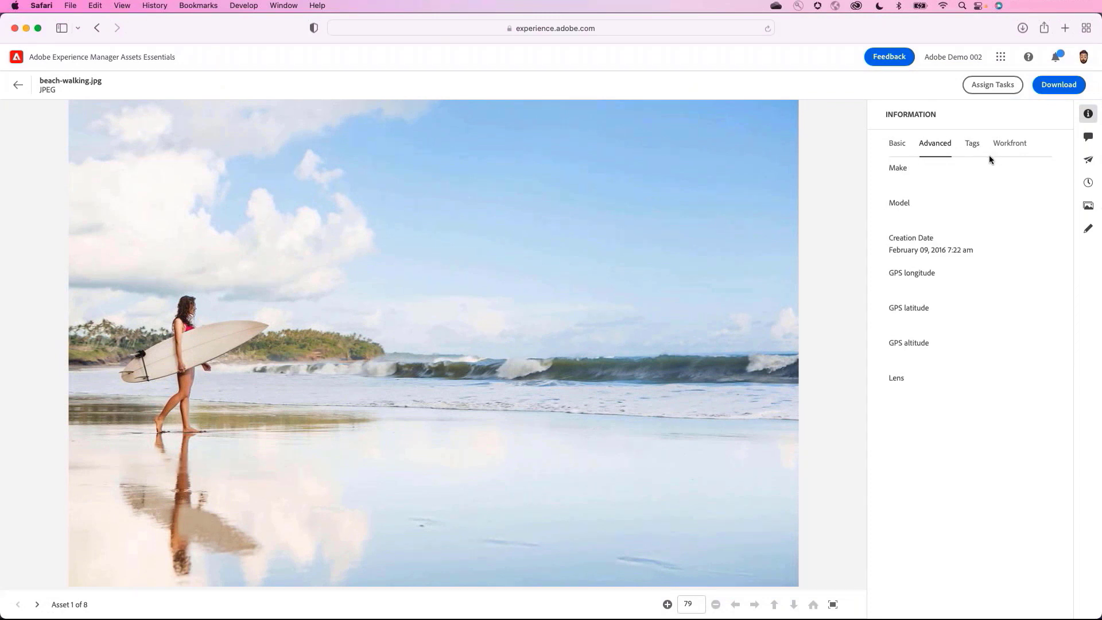
pyautogui.click(1013, 144)
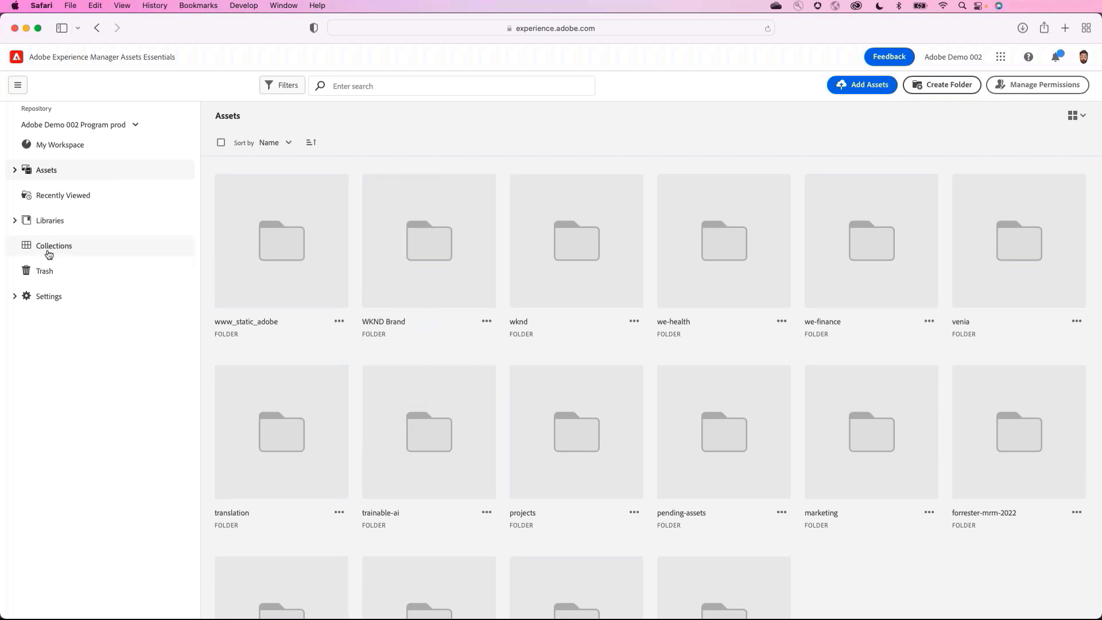
# Step: Create a private collection titled 'Costa Rica Summer Campaign' from the Collections page
pyautogui.click(106, 247)
pyautogui.click(1048, 86)
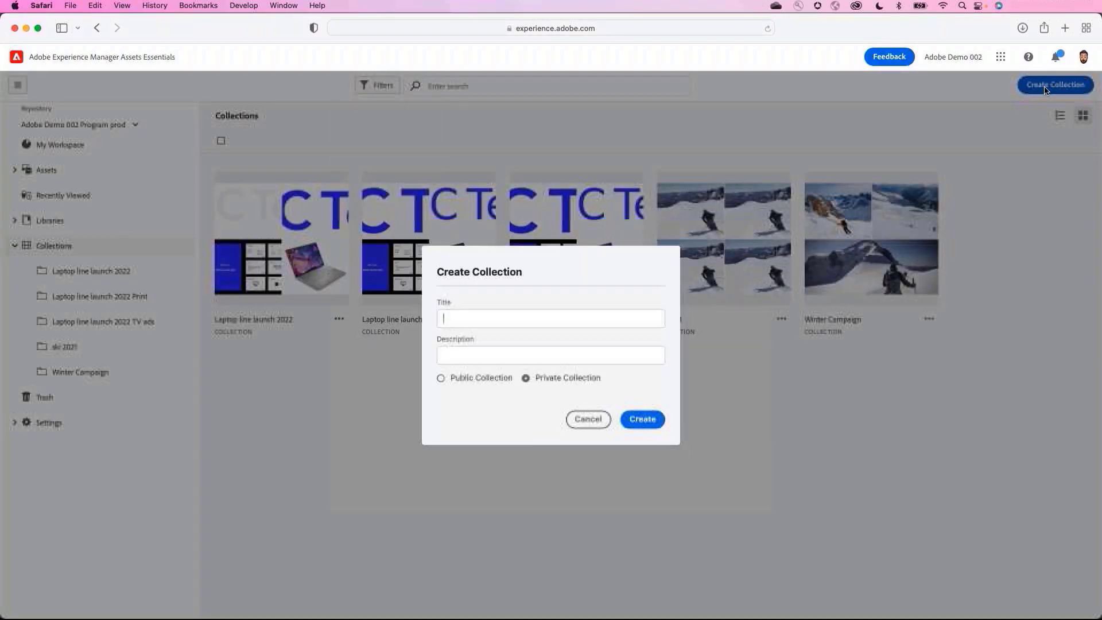
pyautogui.write('Costa Rica Summer Campaign')
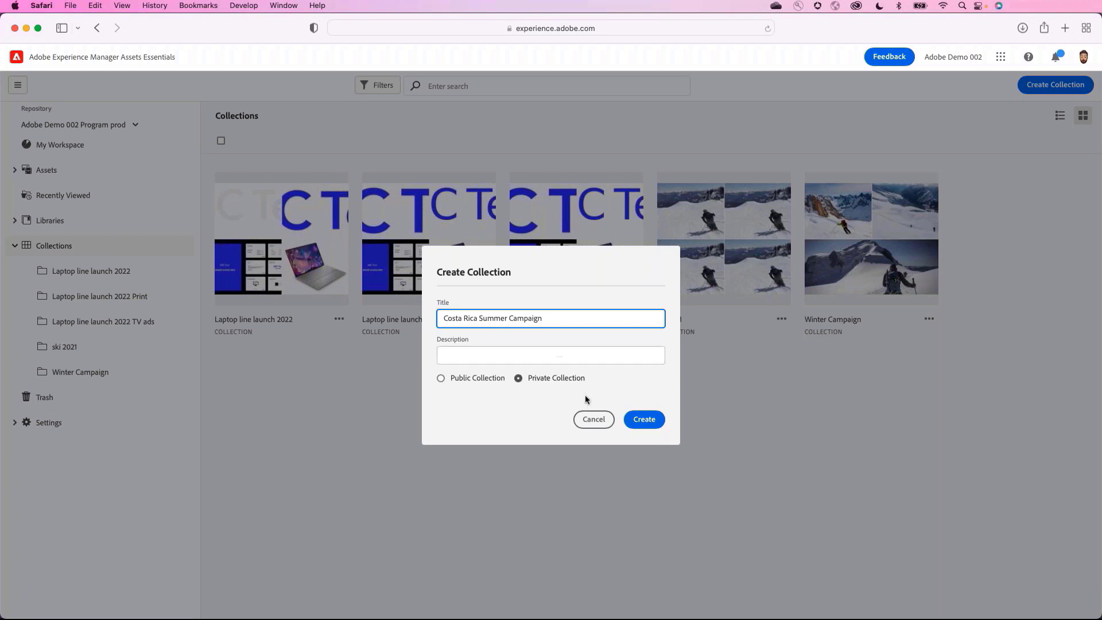
pyautogui.click(645, 420)
# Step: Search the assets for 'costa rica'
pyautogui.click(559, 88)
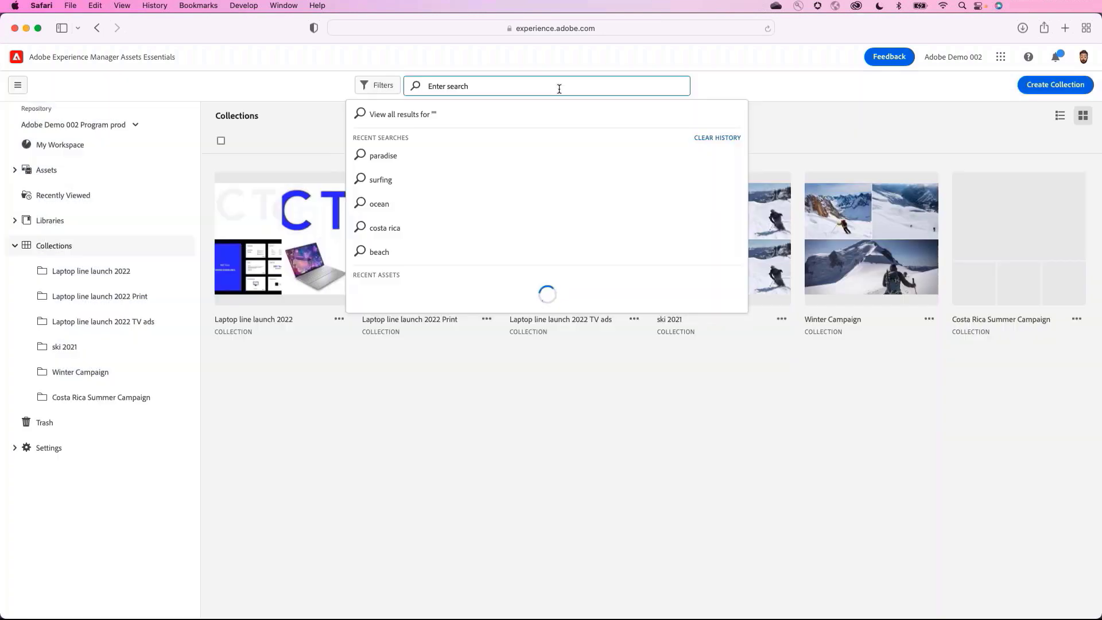
pyautogui.write('costa ric')
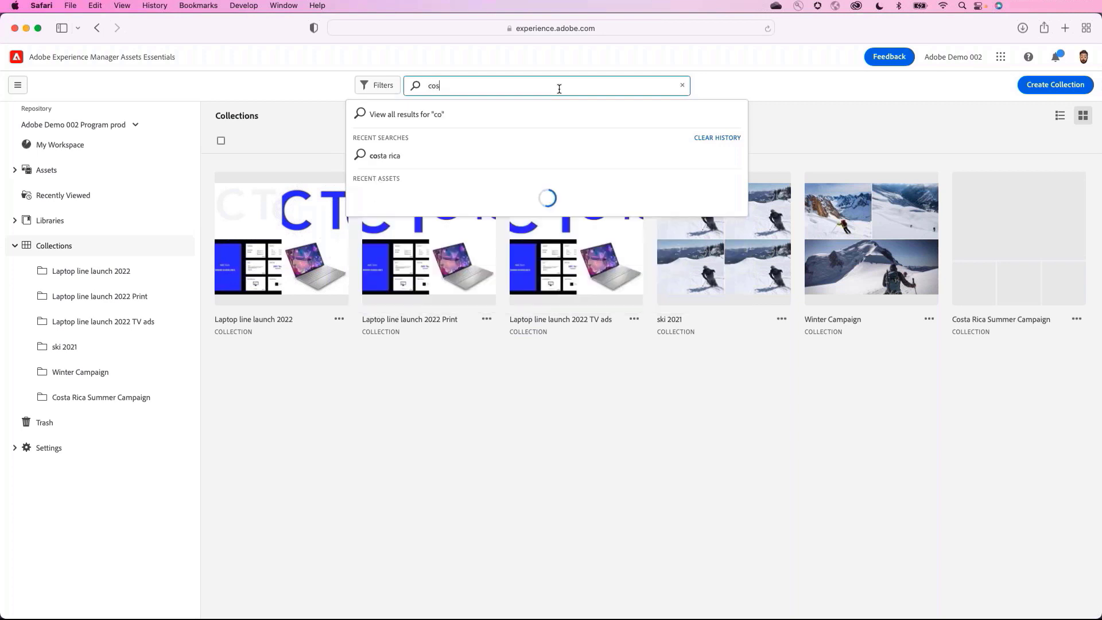
pyautogui.write('a')
pyautogui.press('Return')
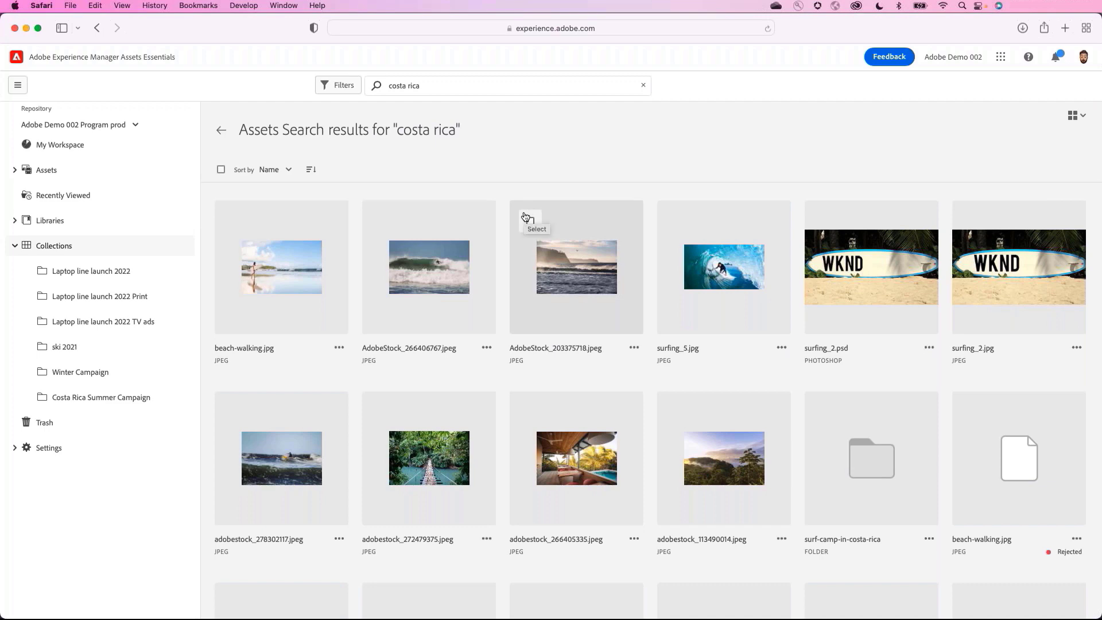
pyautogui.scroll(-2, 500, 296)
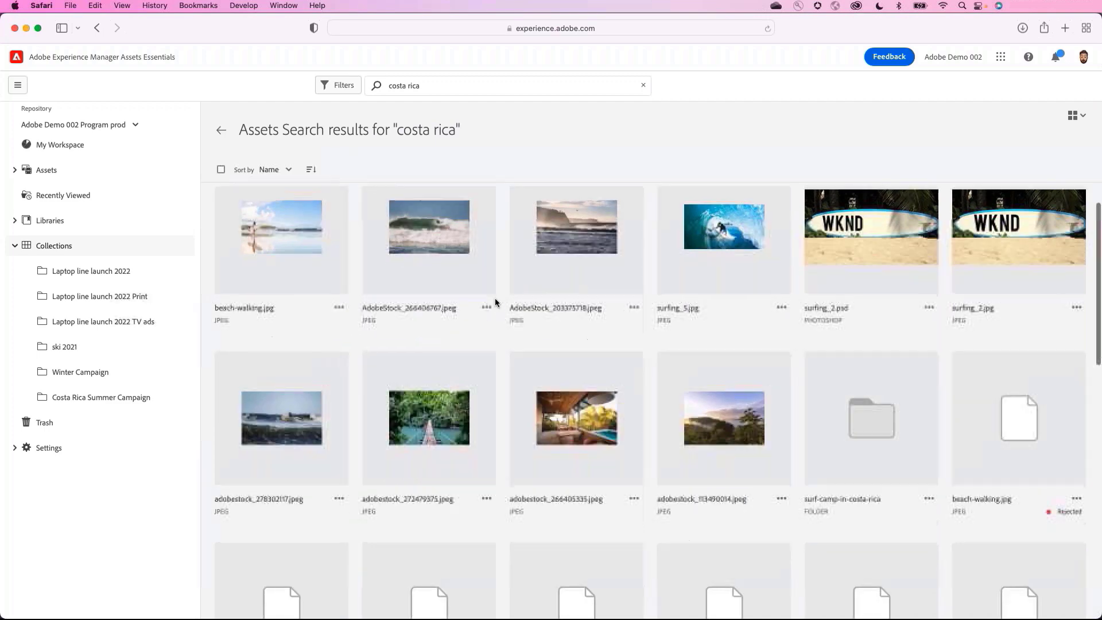
# Step: Add adobestock_266405335, adobestock_113490014, the WKND leaflet and the rope bridge photo to Costa Rica Summer Campaign
pyautogui.click(530, 306)
pyautogui.click(678, 306)
pyautogui.scroll(-8, 679, 321)
pyautogui.click(235, 394)
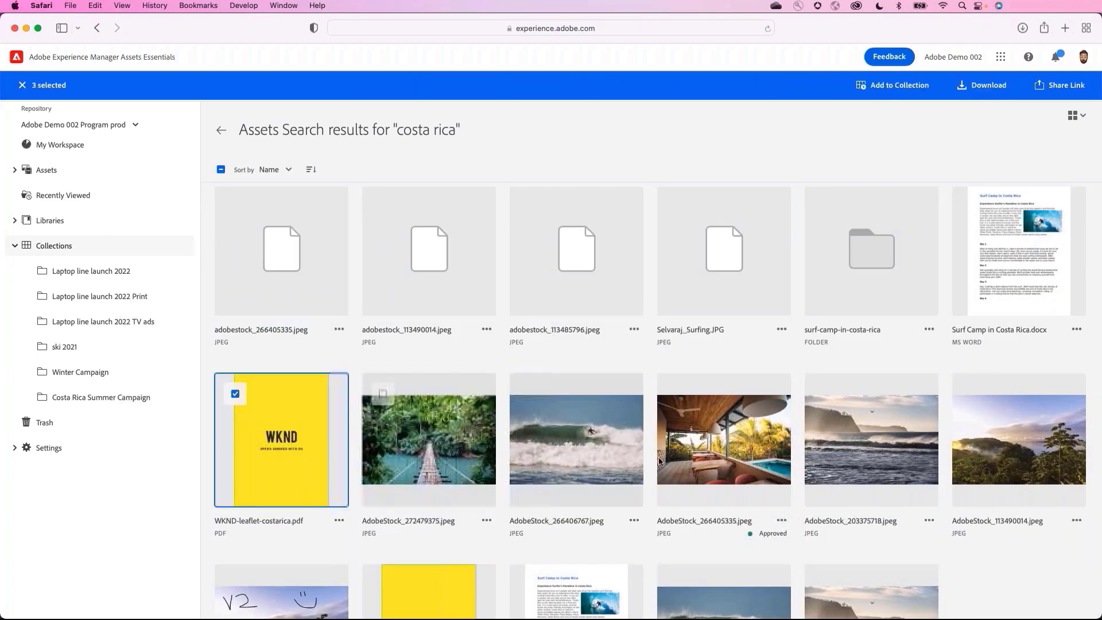
pyautogui.click(384, 392)
pyautogui.click(893, 85)
pyautogui.click(516, 228)
pyautogui.click(687, 510)
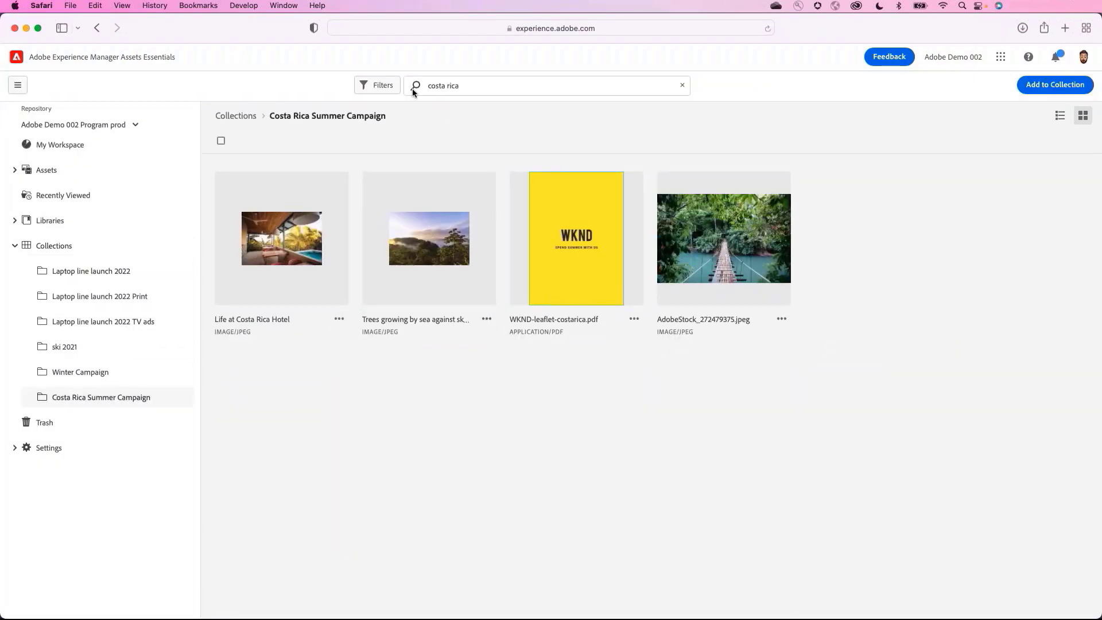
pyautogui.click(482, 86)
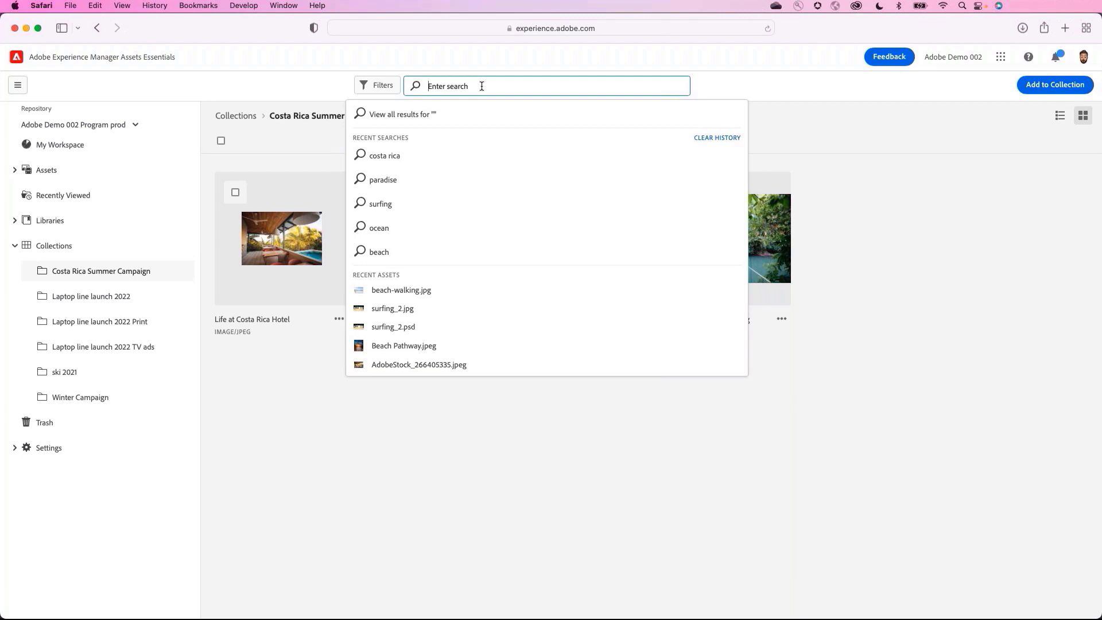
# Step: Search for 'paradise' and filter the results to Approved assets only
pyautogui.write('paradise')
pyautogui.press('Return')
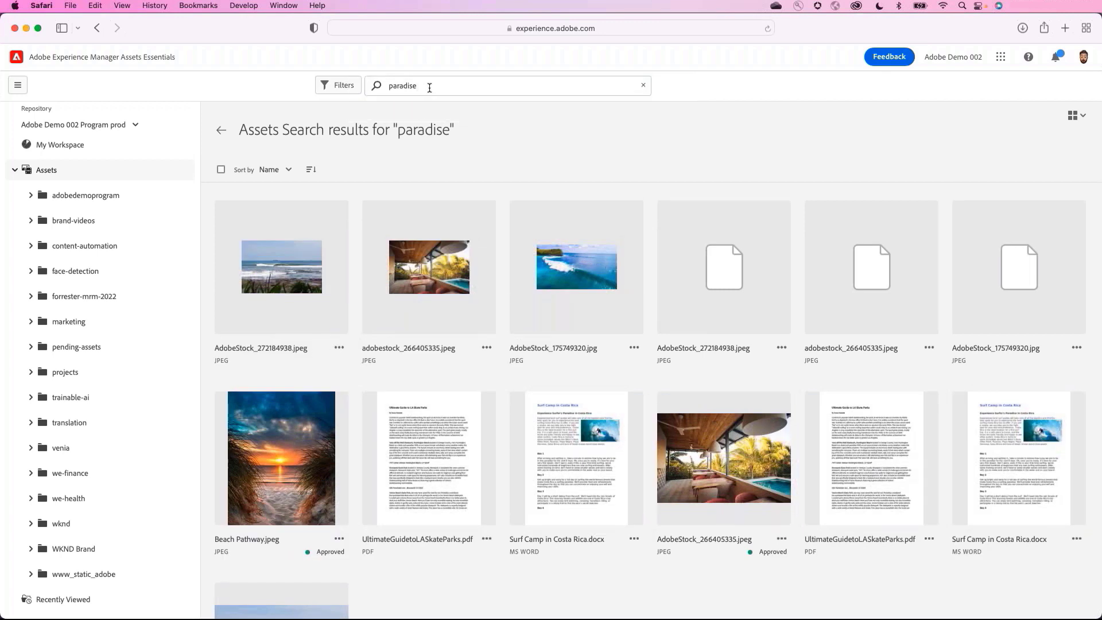
pyautogui.click(339, 85)
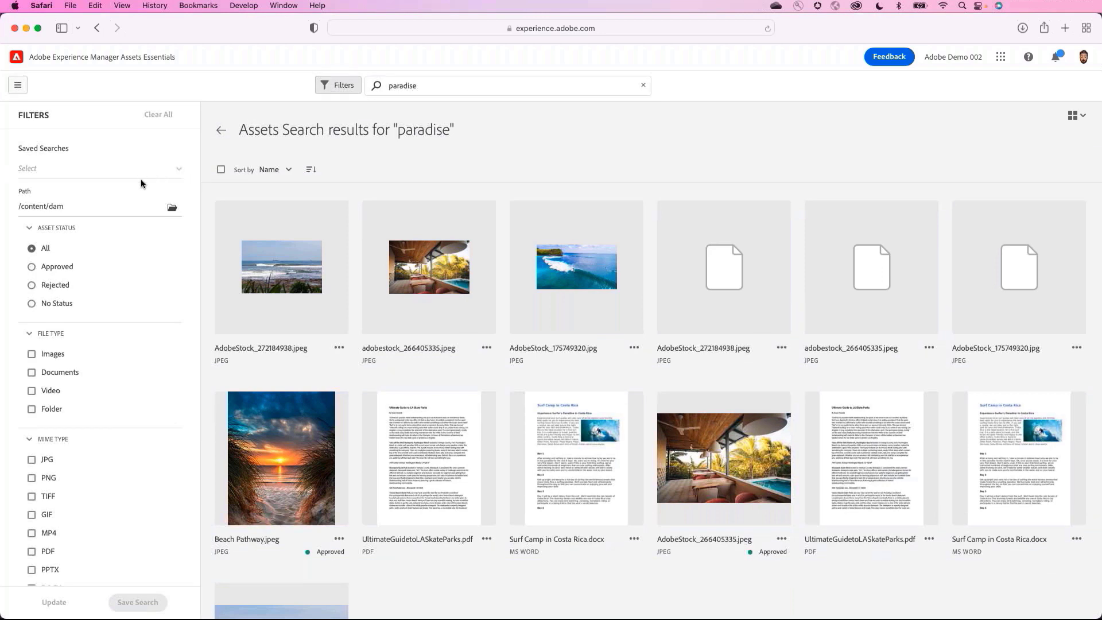
pyautogui.click(32, 267)
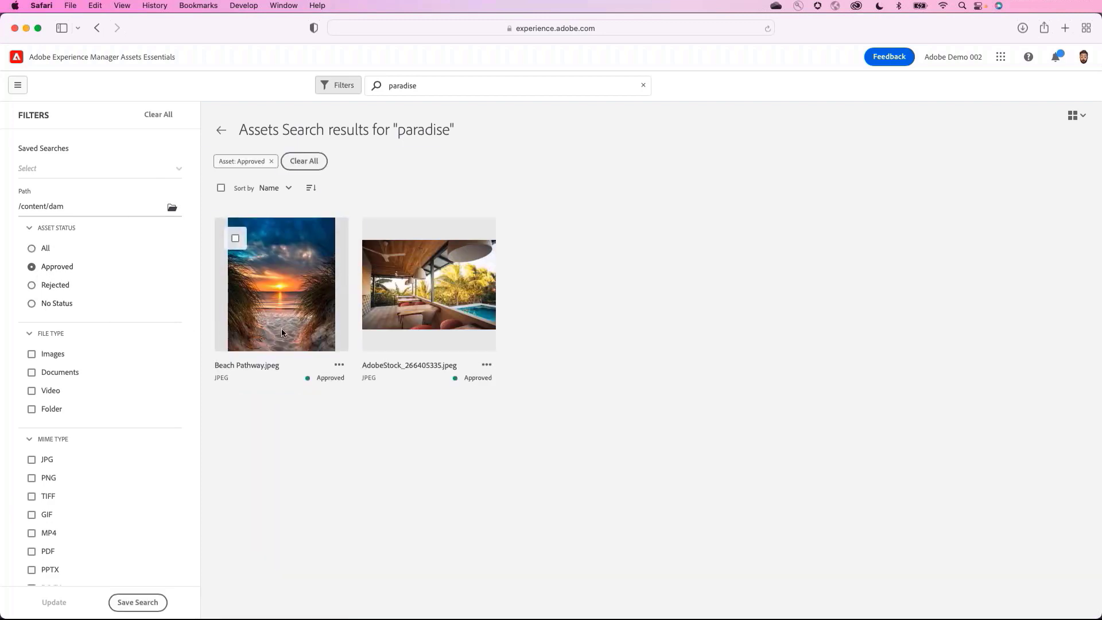
# Step: Add Beach Pathway and the AdobeStock_266405335 hotel image to Costa Rica Summer Campaign
pyautogui.click(235, 238)
pyautogui.click(383, 238)
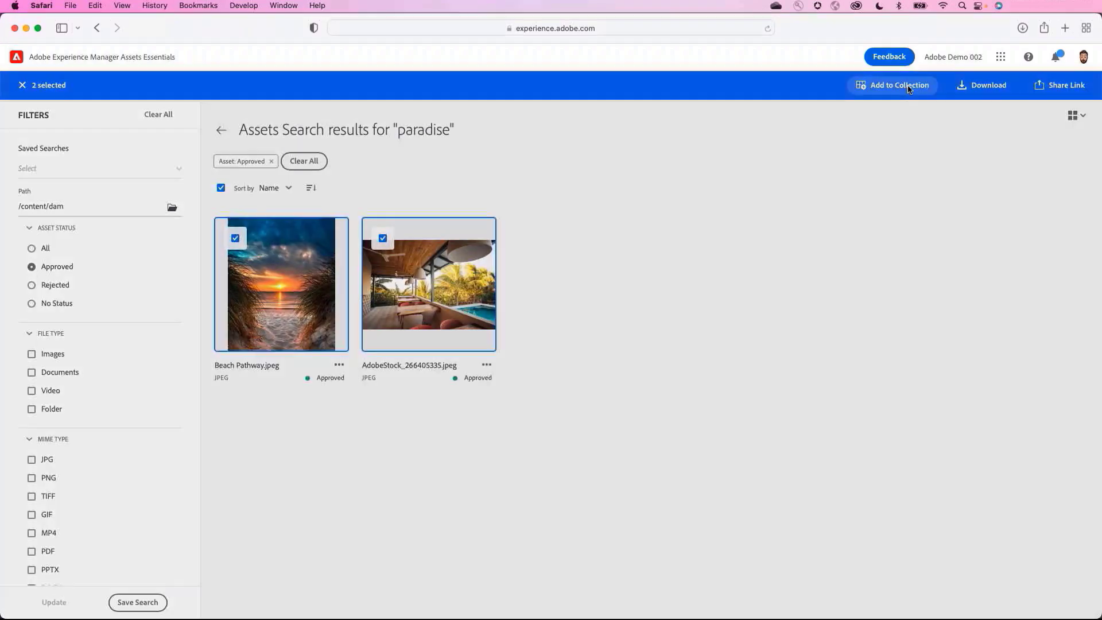
pyautogui.click(894, 85)
pyautogui.click(408, 228)
pyautogui.click(687, 510)
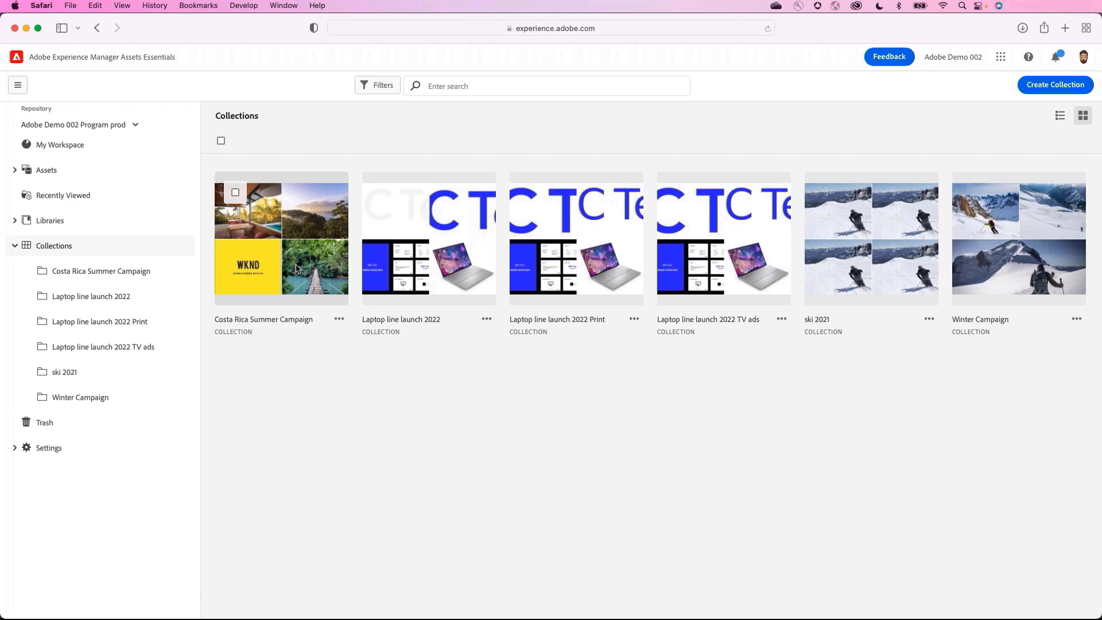
pyautogui.click(295, 270)
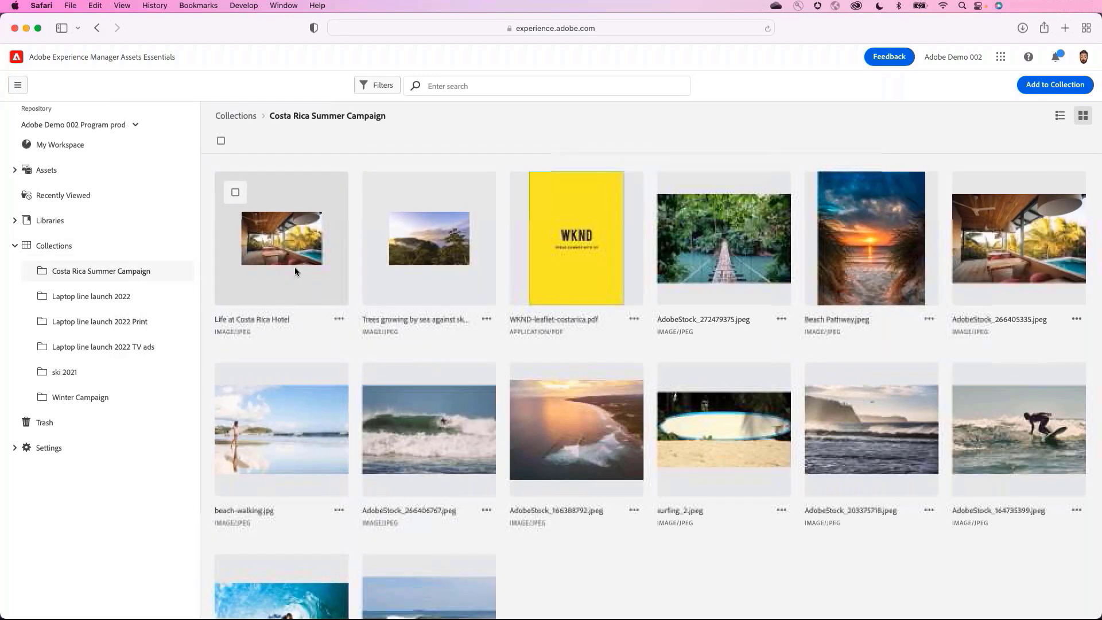
# Step: Open beach-walking.jpg from the collection in the image editor's crop and rotate options
pyautogui.click(279, 421)
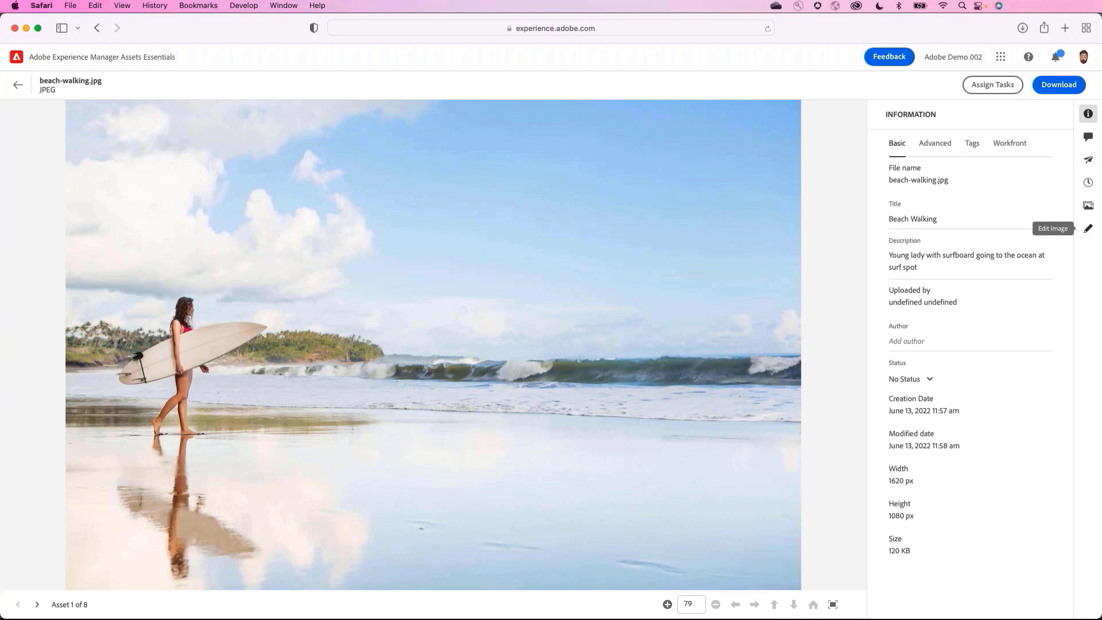
pyautogui.click(1088, 228)
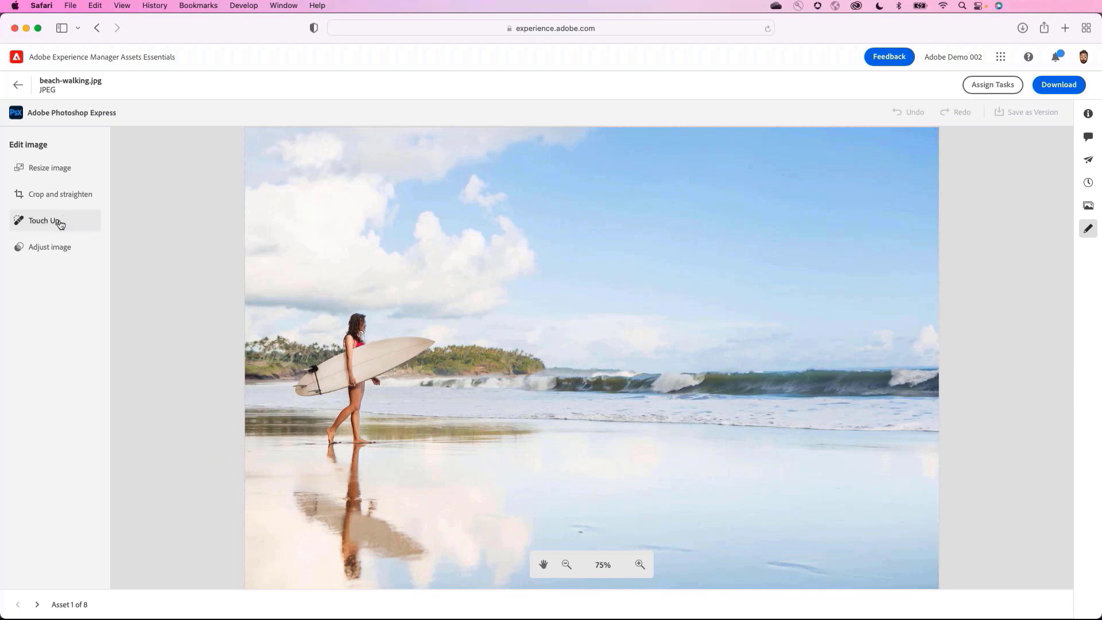
pyautogui.click(59, 193)
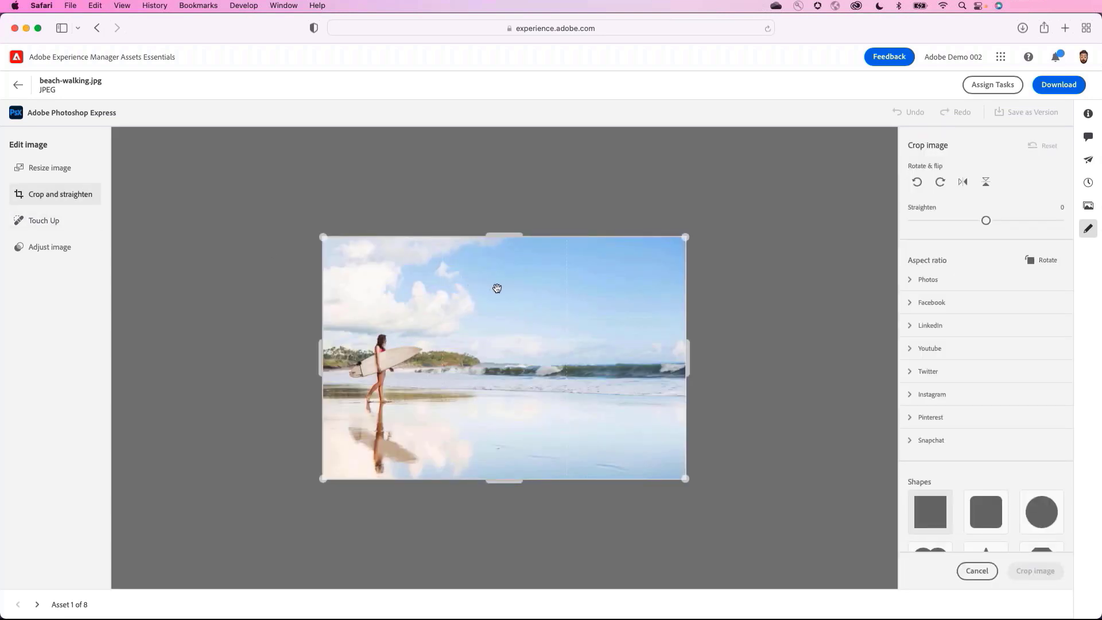
# Step: Flip beach-walking.jpg horizontally, apply the Aged Photo preset, and save it as a version
pyautogui.click(963, 182)
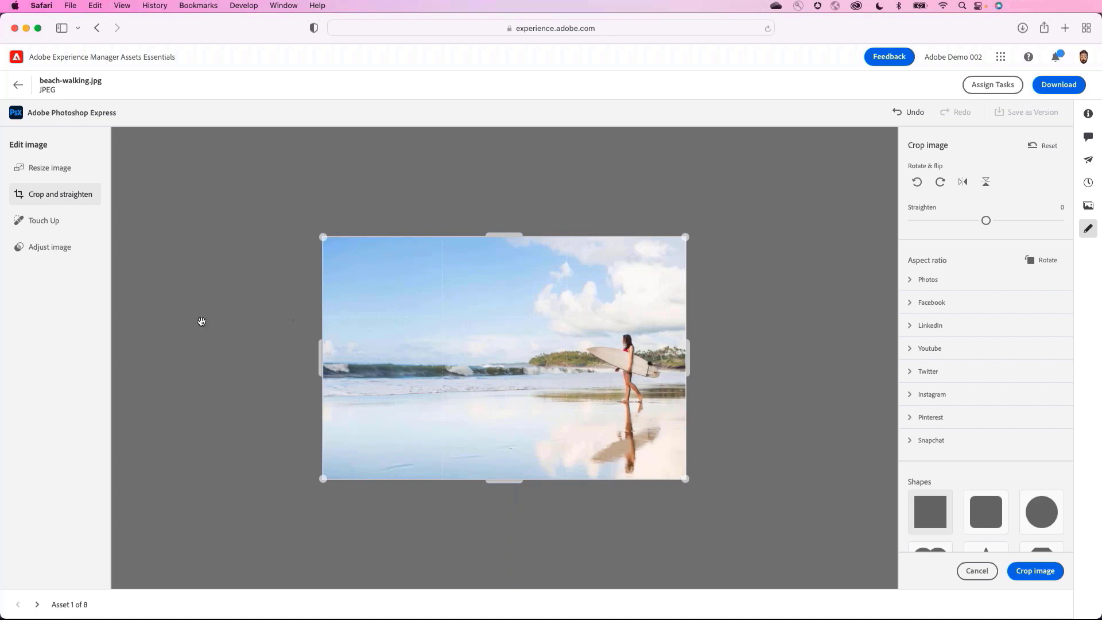
pyautogui.click(50, 247)
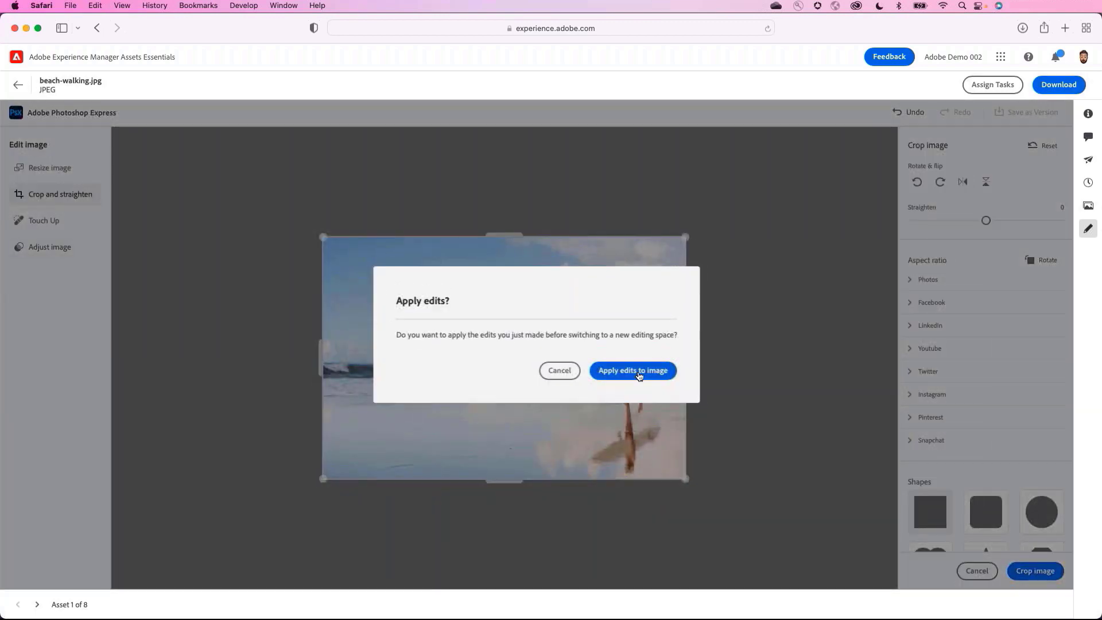
pyautogui.press('Return')
pyautogui.click(1007, 487)
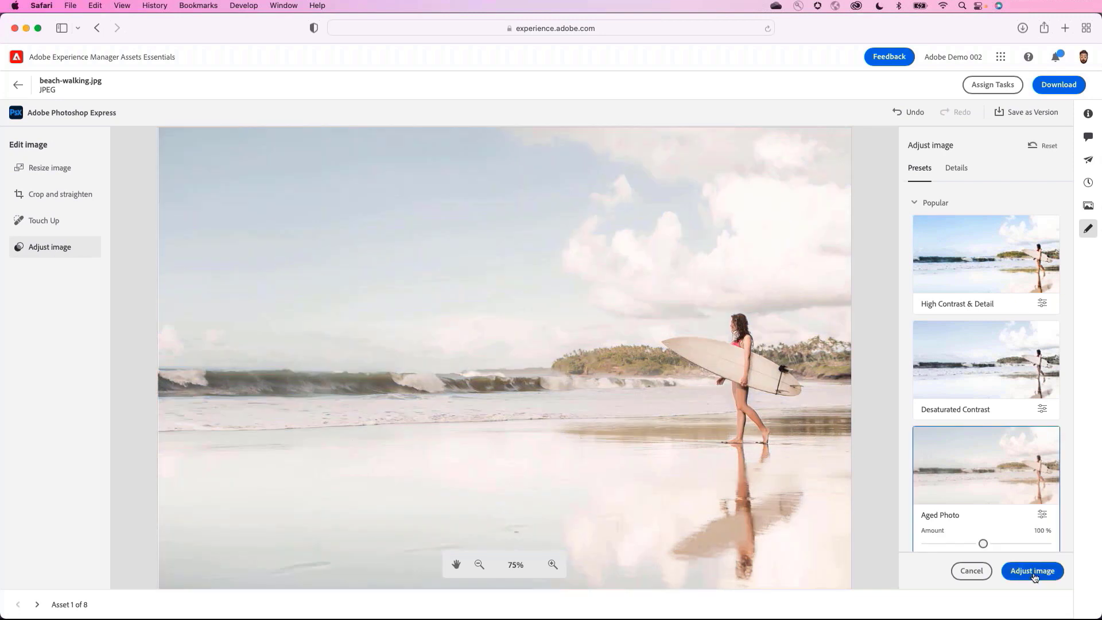
pyautogui.click(1033, 571)
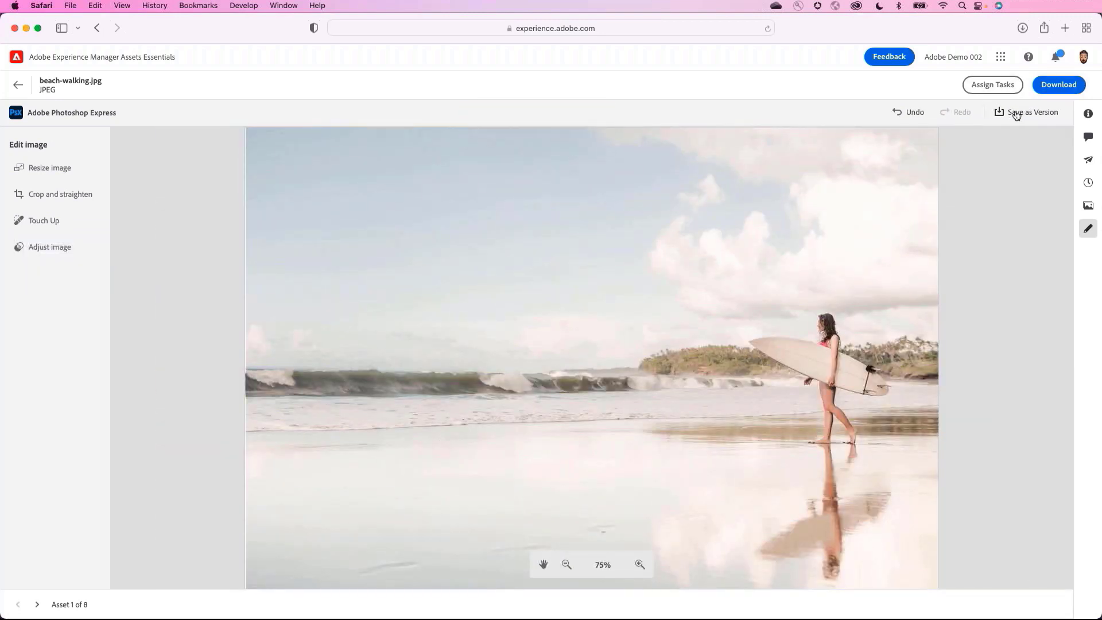
pyautogui.click(1017, 113)
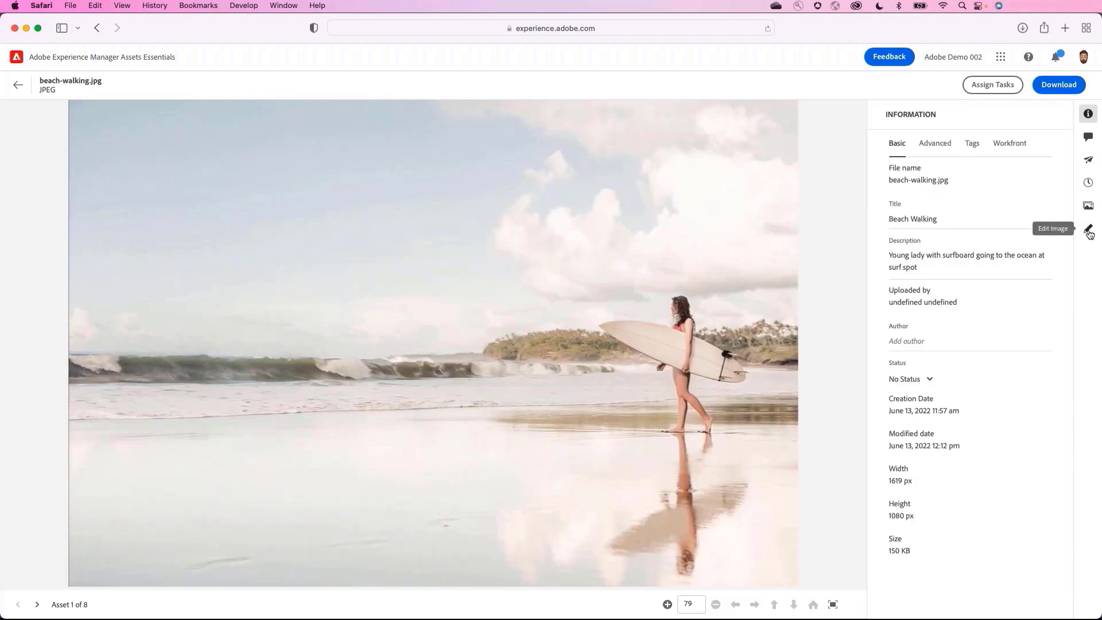
# Step: View the photo's Original version, then open Manage Permissions for Costa Rica Summer Campaign
pyautogui.click(1090, 232)
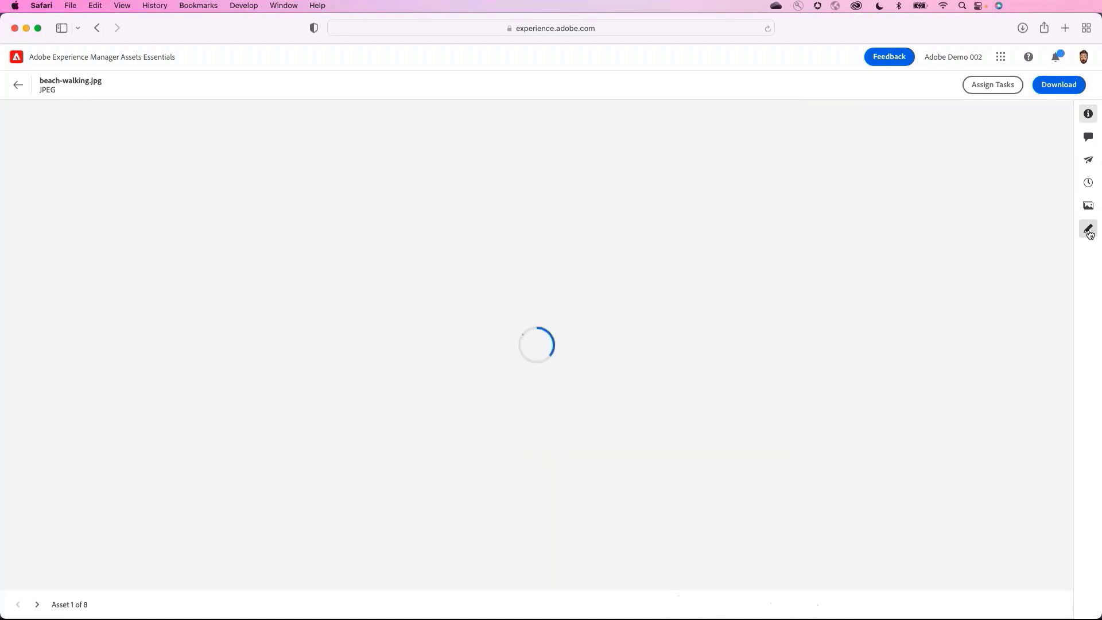
pyautogui.click(1089, 182)
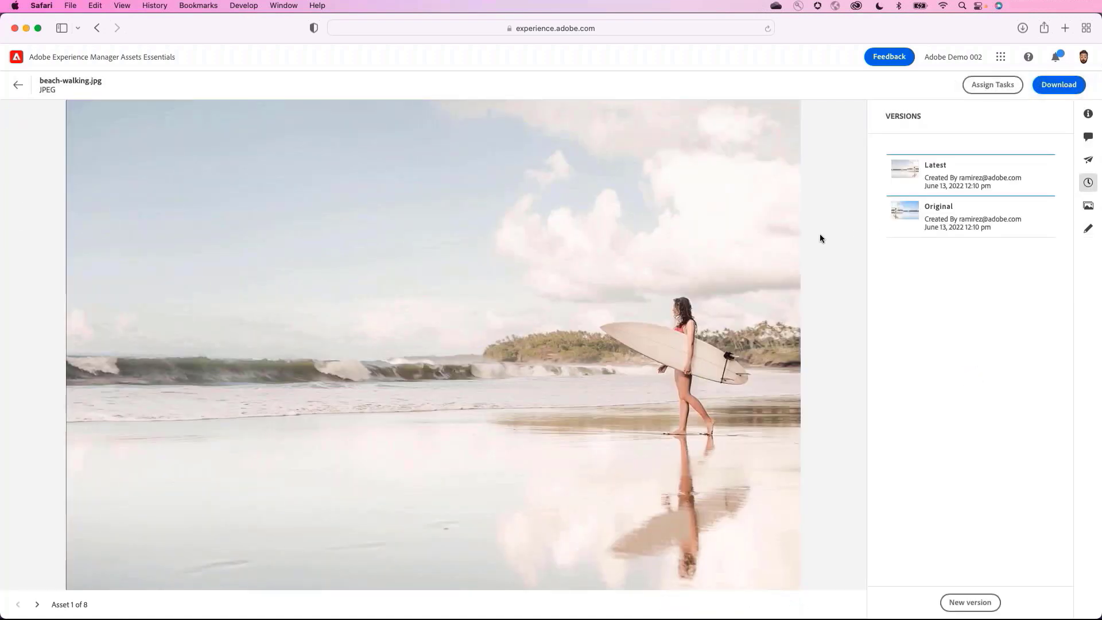
pyautogui.click(951, 219)
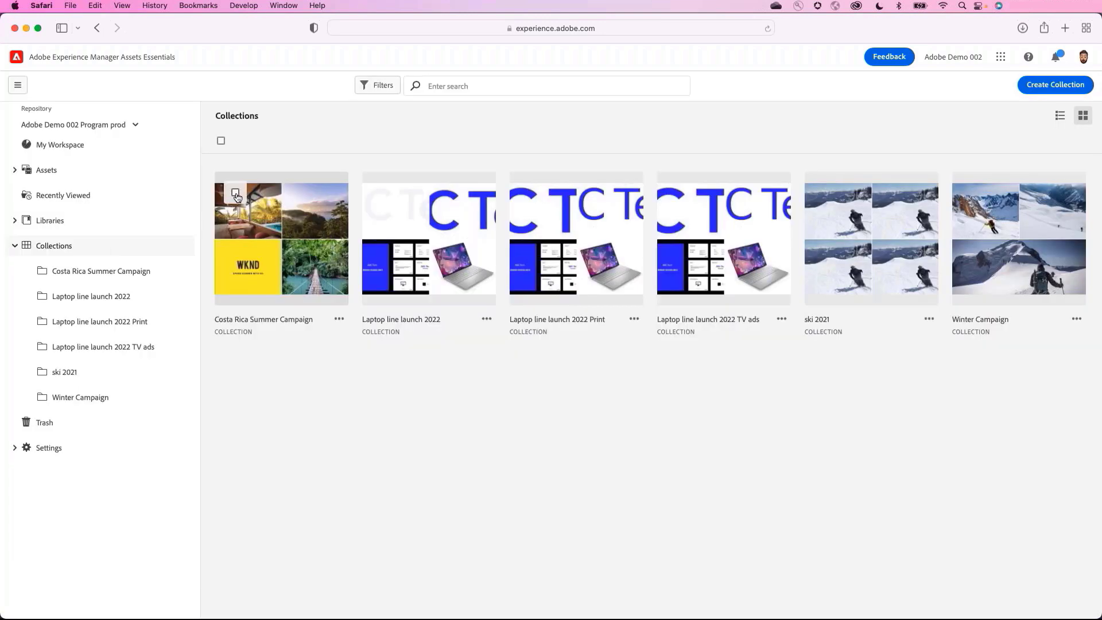
pyautogui.click(235, 194)
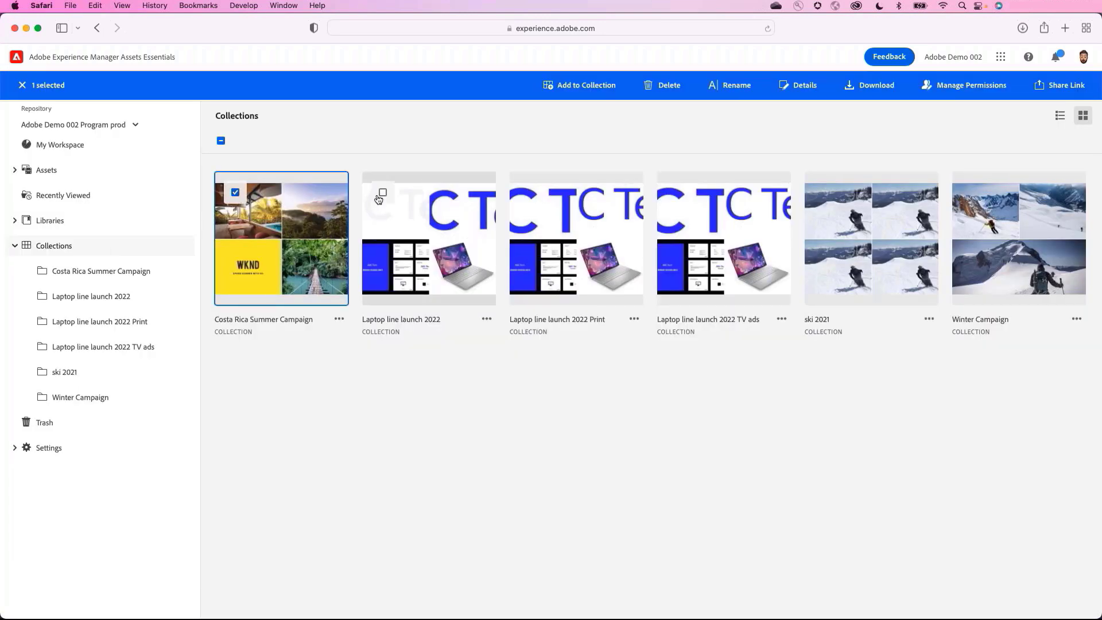
pyautogui.click(970, 85)
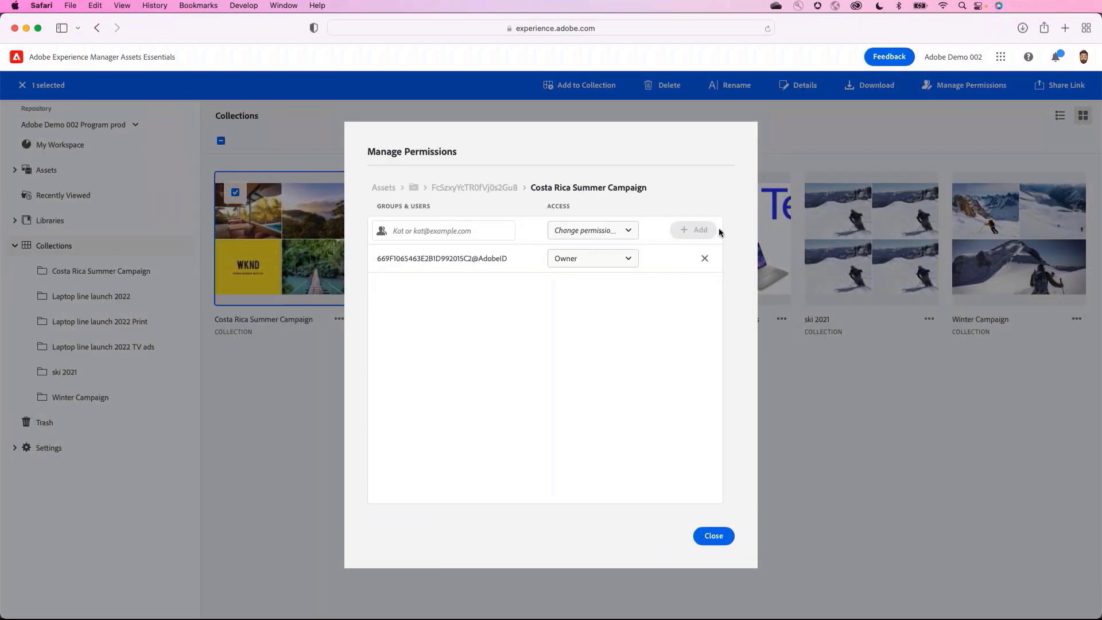